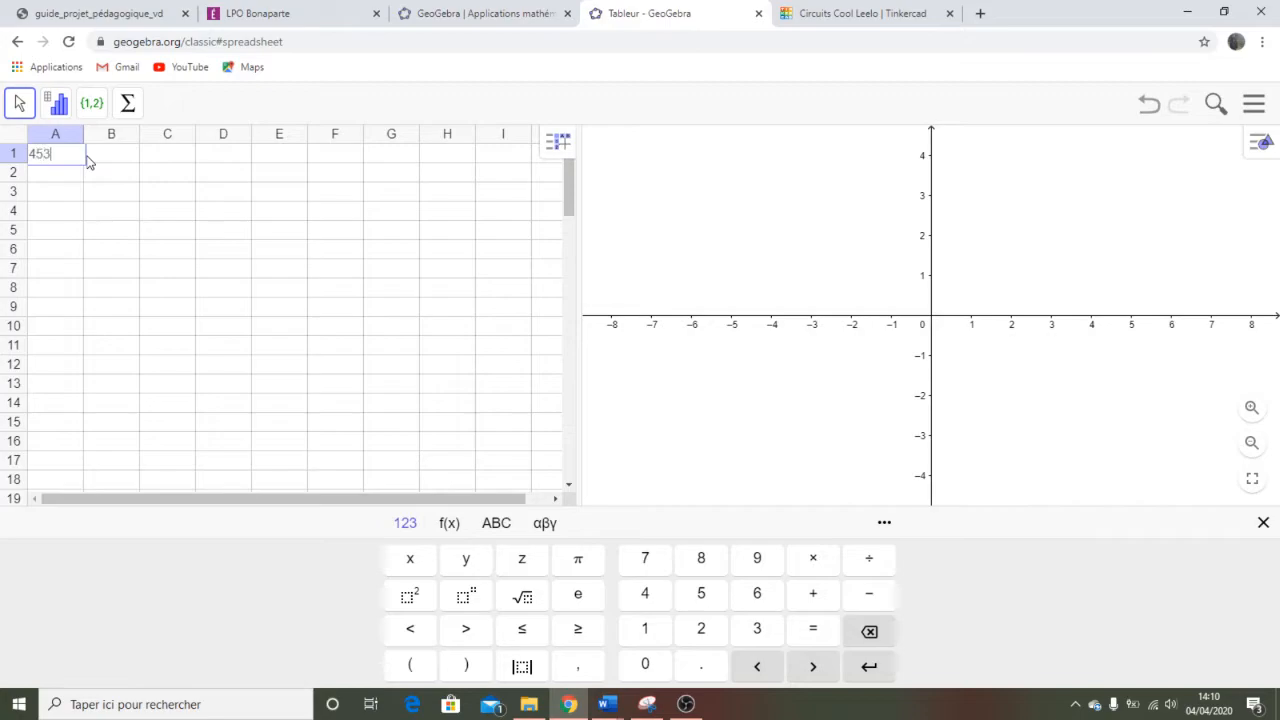
Step: Check the ammeter reading in Tinkercad and enter it in milliamps as 0.547 in cell B1 of the GeoGebra spreadsheet
{"action": "left_click", "coordinate": [113, 158]}
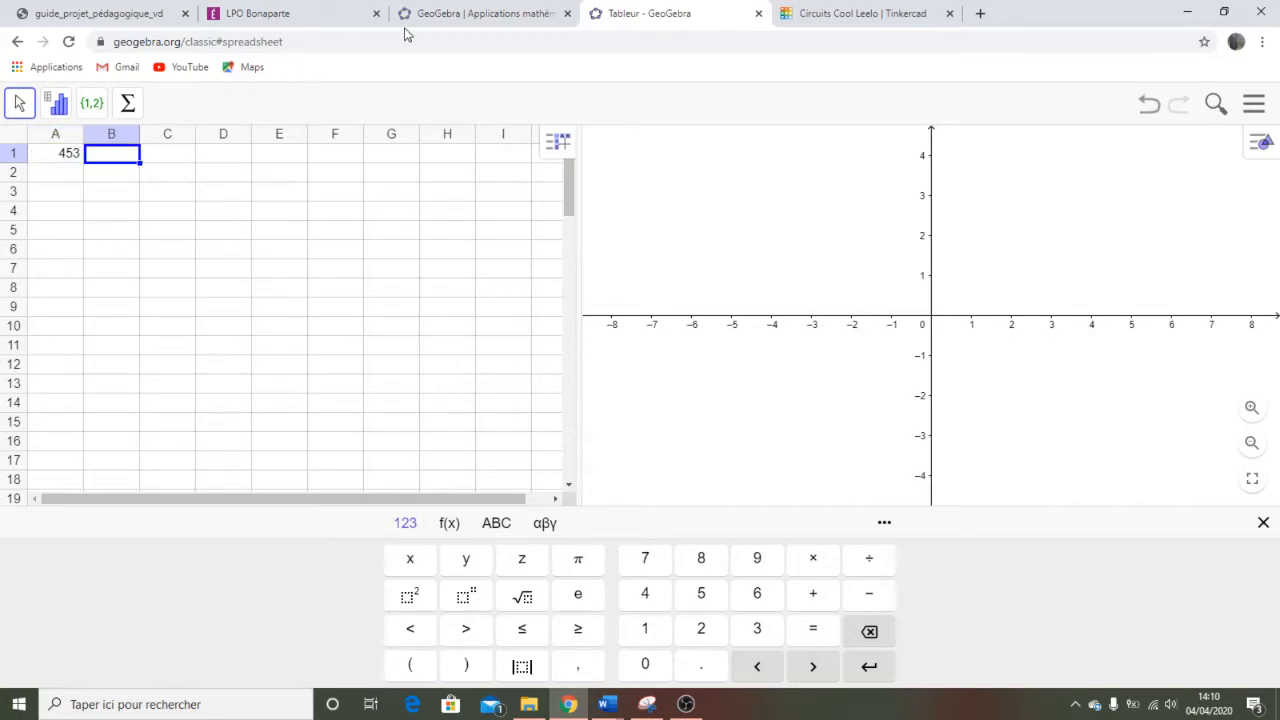
{"action": "left_click", "coordinate": [790, 13]}
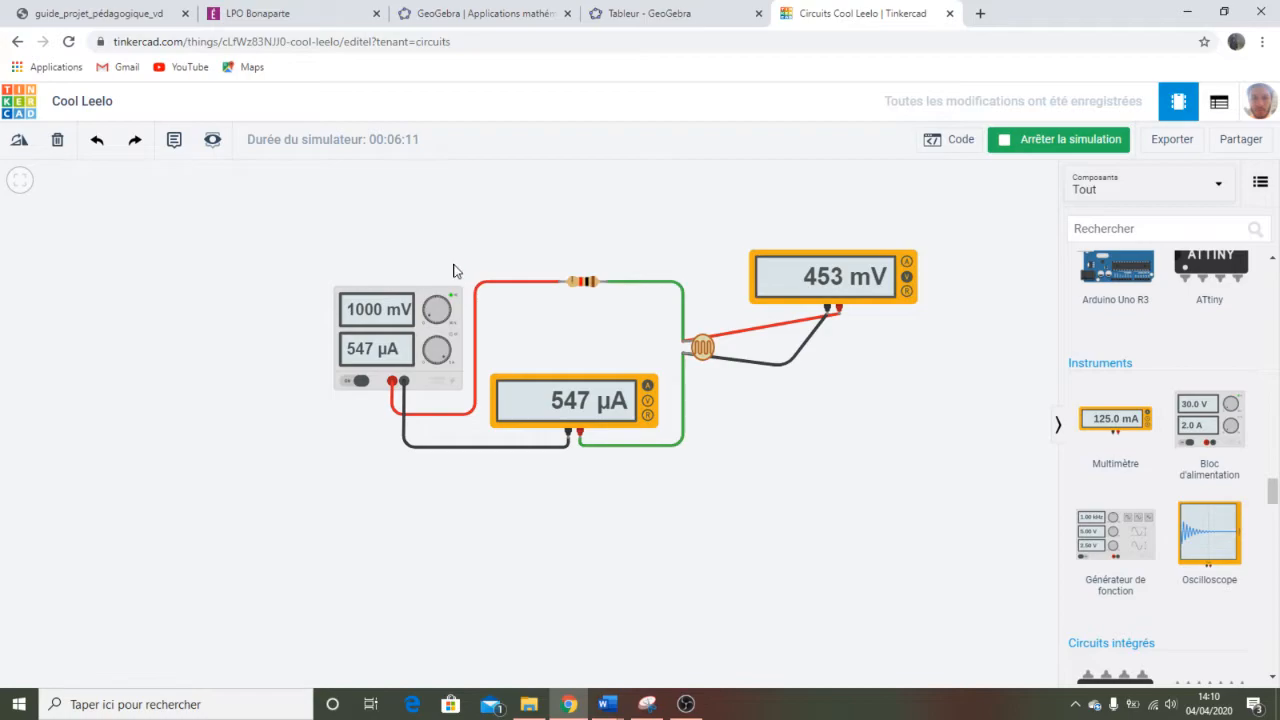
{"action": "left_click", "coordinate": [634, 16]}
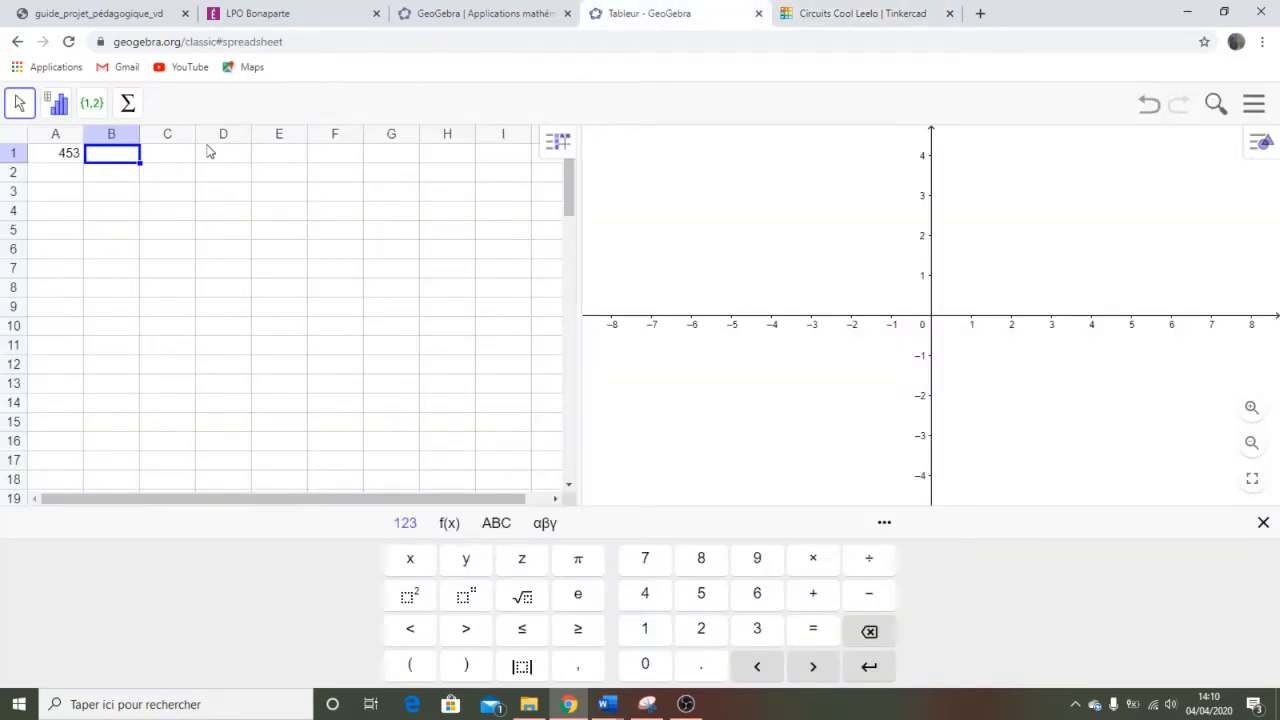
{"action": "type", "text": "0.547"}
{"action": "left_click", "coordinate": [62, 172]}
Step: Switch to the Tinkercad circuit and set the power supply's voltage to 2 V
{"action": "left_click", "coordinate": [816, 10]}
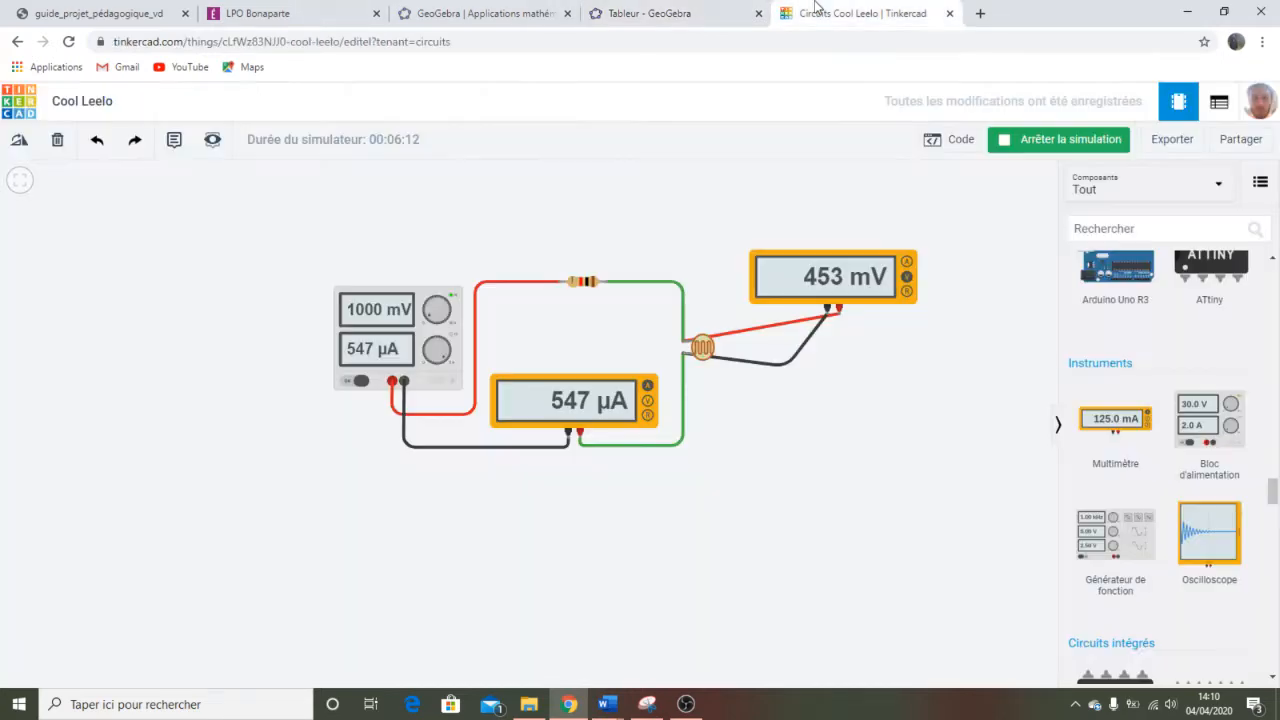
{"action": "left_click", "coordinate": [405, 340]}
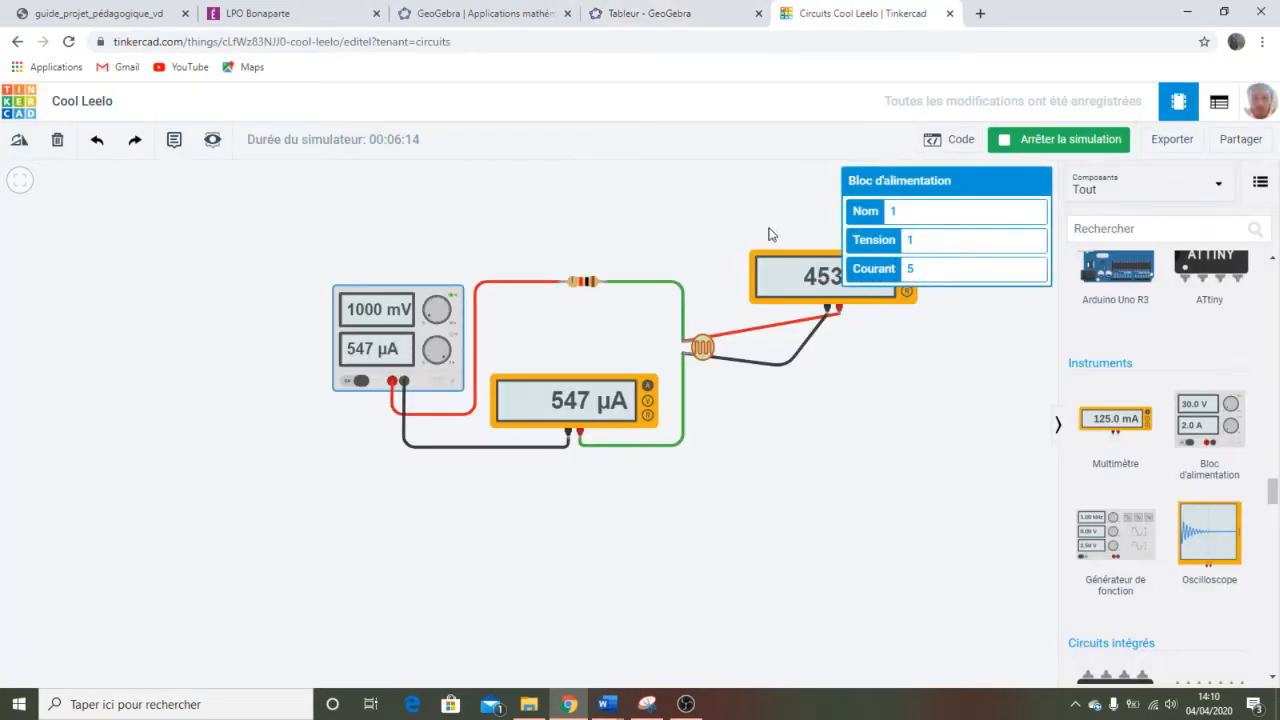
{"action": "double_click", "coordinate": [913, 240]}
{"action": "type", "text": "2"}
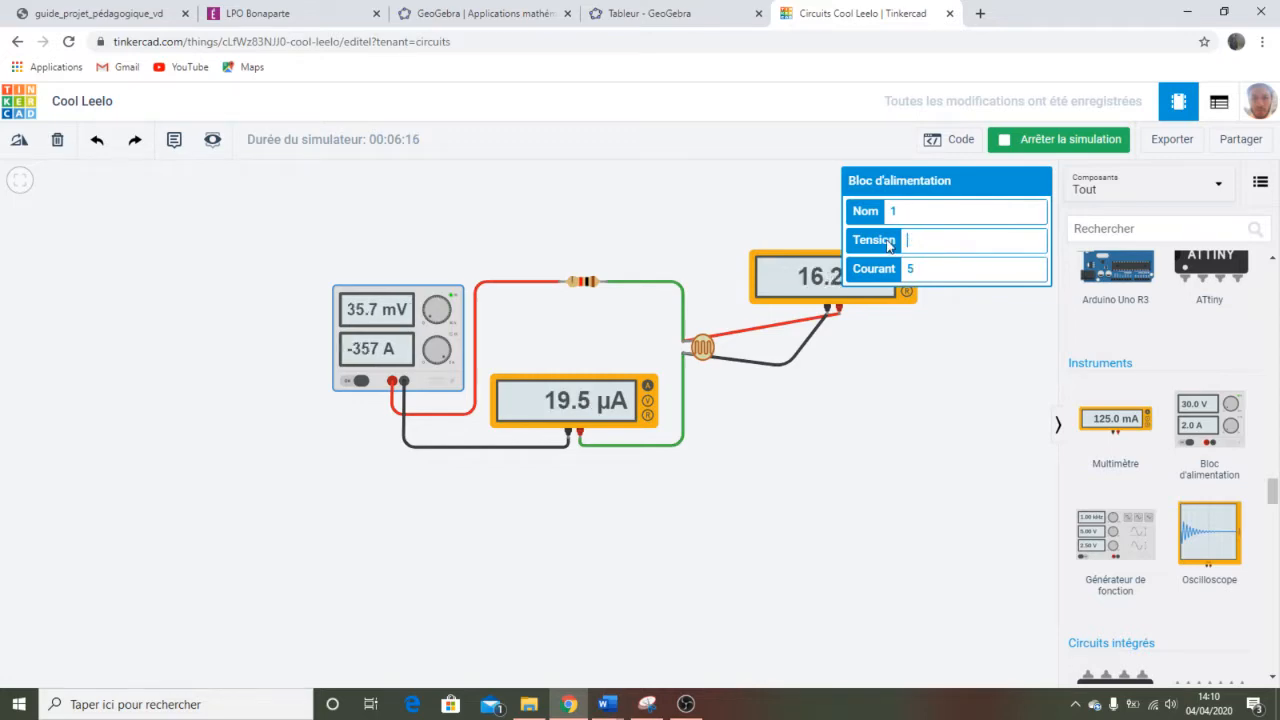
{"action": "left_click", "coordinate": [908, 467]}
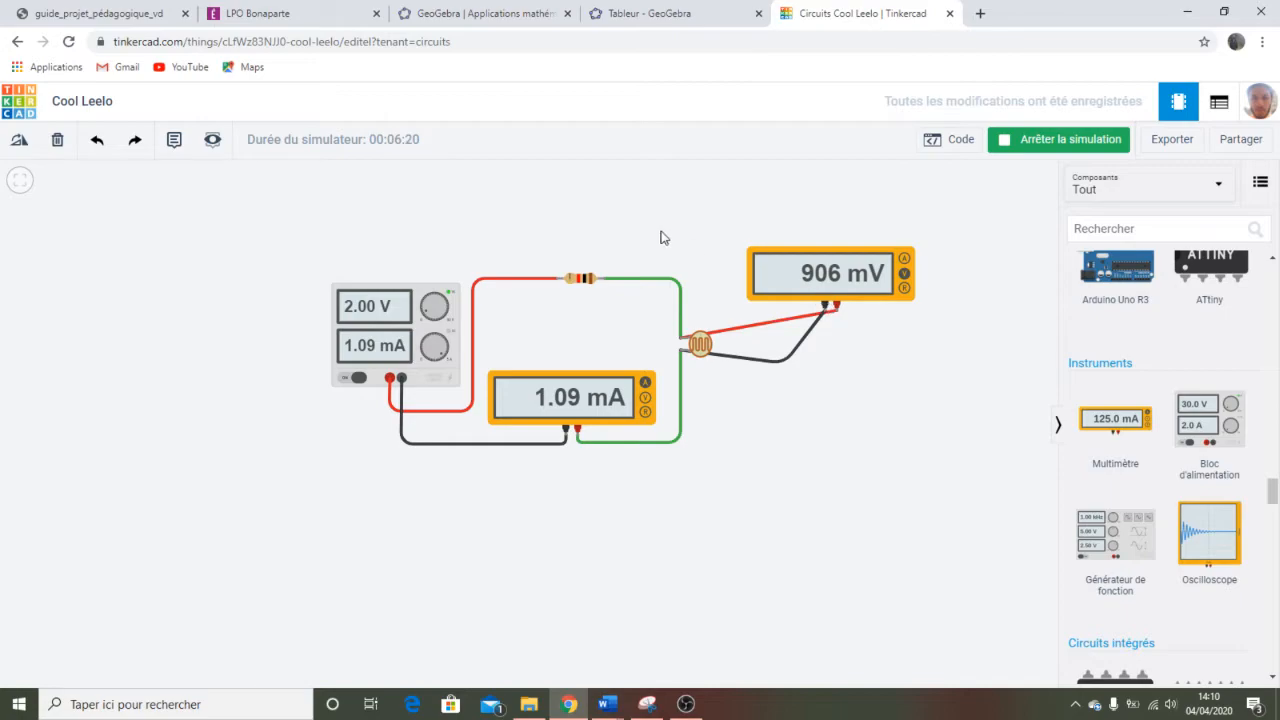
Step: Record the new voltmeter and ammeter readings in the GeoGebra spreadsheet: 906 in cell A2 and 1.09 in cell B2
{"action": "left_click", "coordinate": [645, 12]}
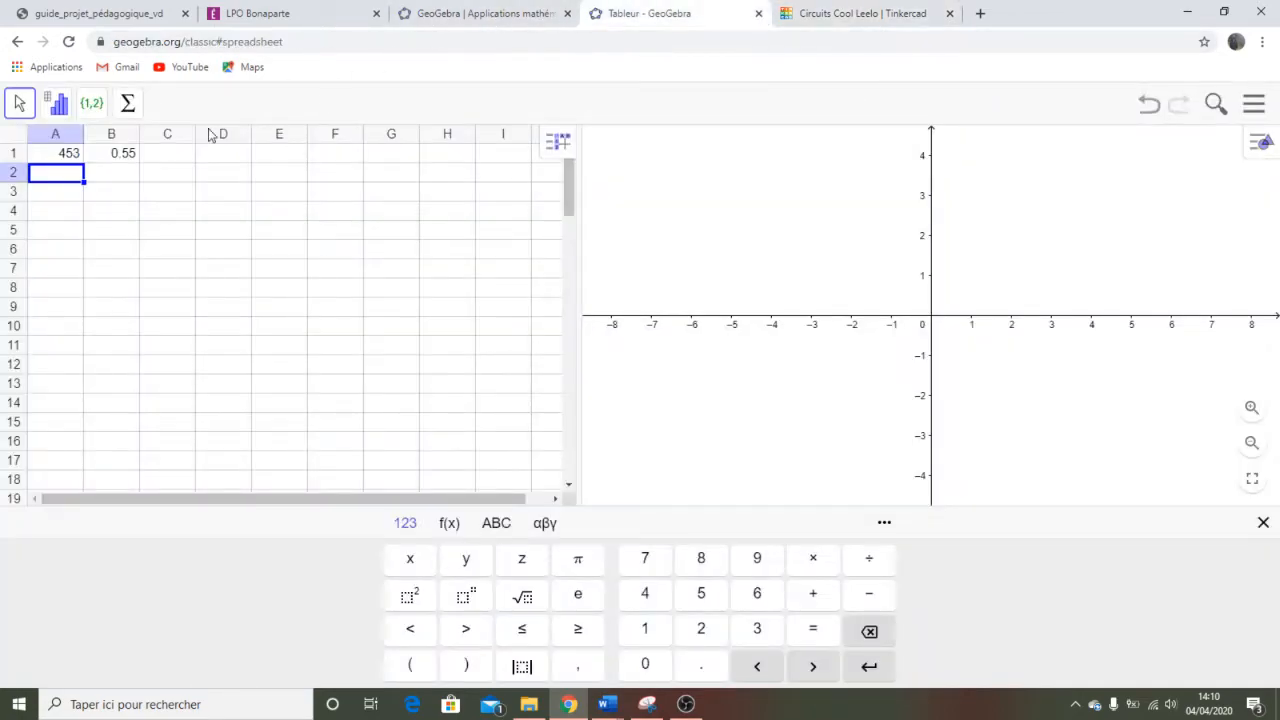
{"action": "type", "text": "906"}
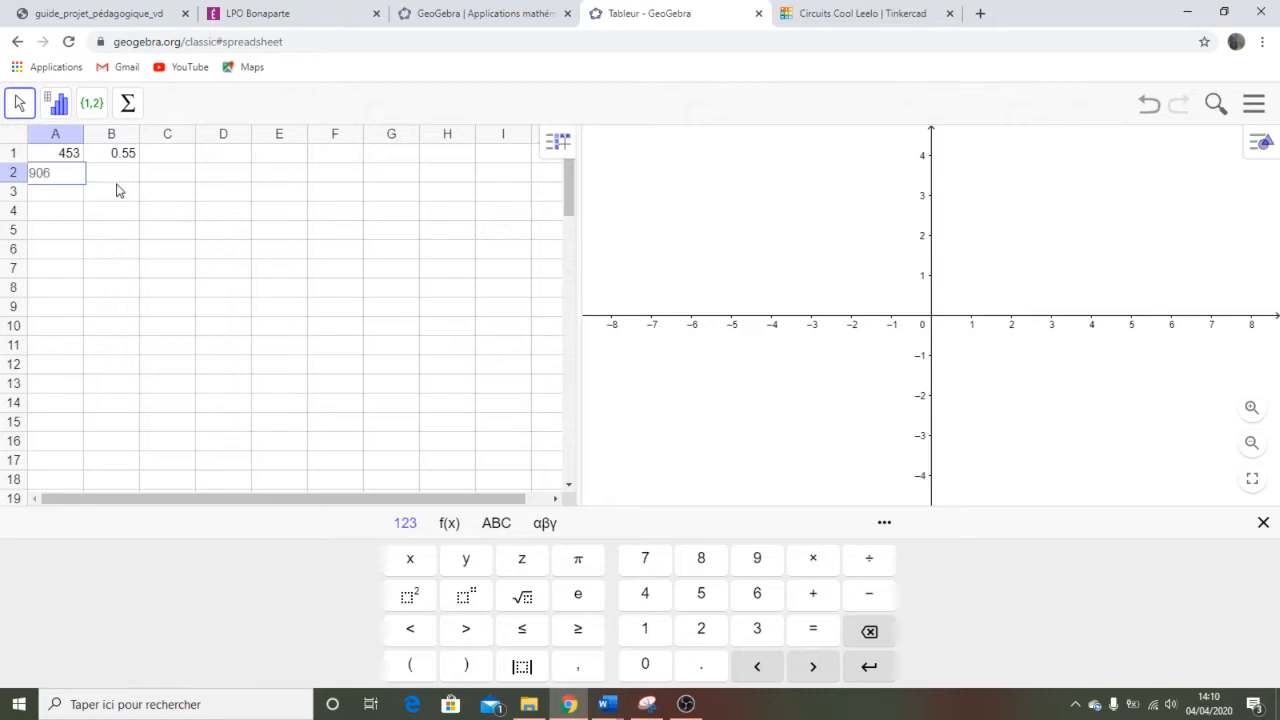
{"action": "left_click", "coordinate": [124, 172]}
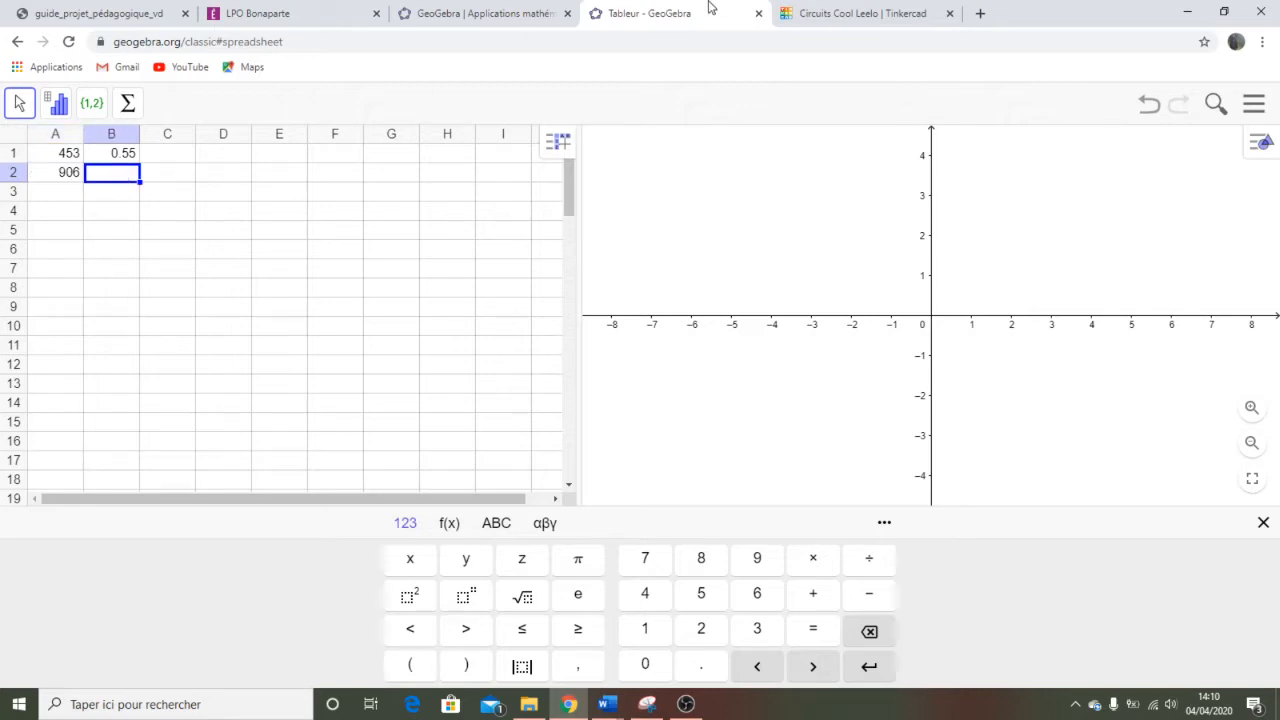
{"action": "left_click", "coordinate": [812, 12]}
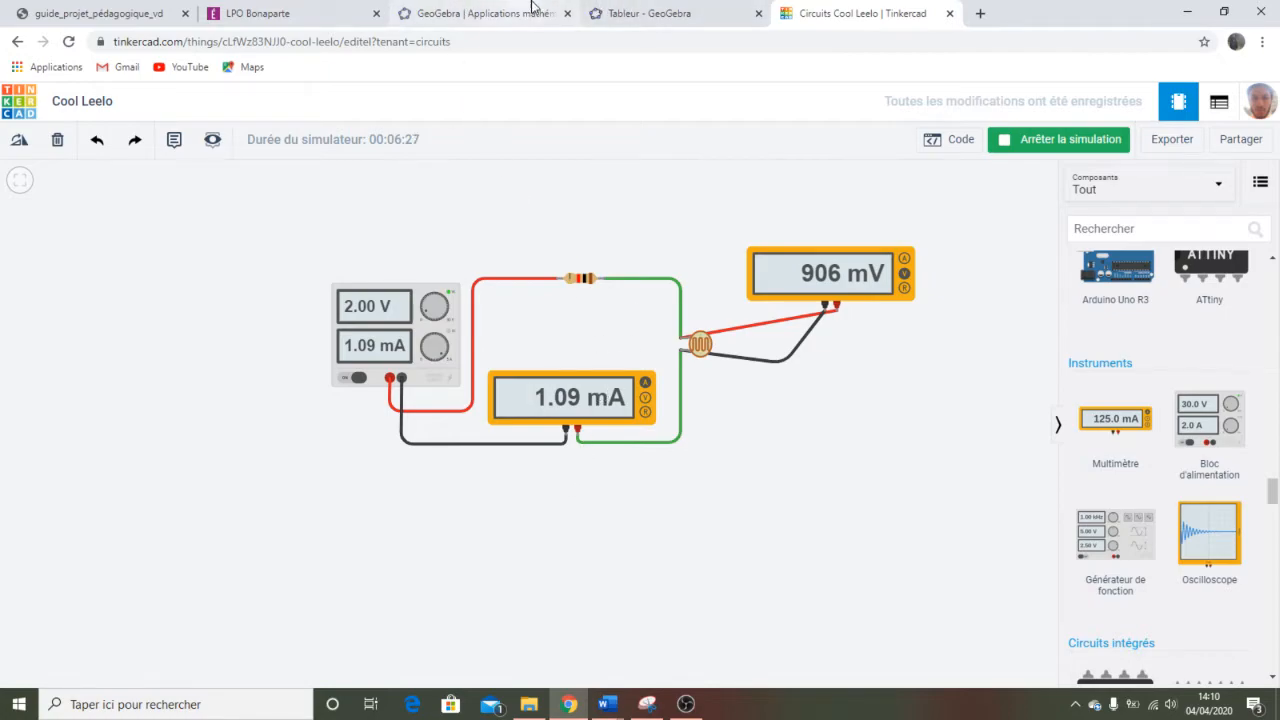
{"action": "left_click", "coordinate": [645, 13]}
{"action": "type", "text": "1.09"}
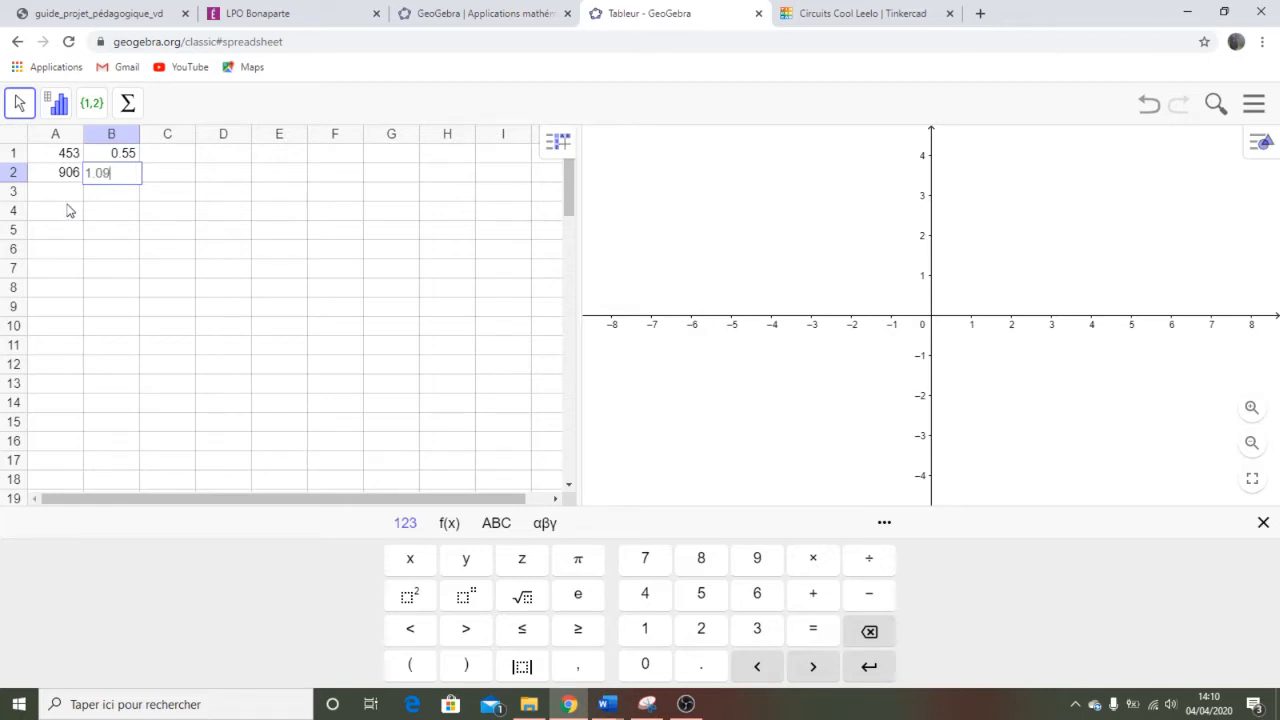
{"action": "left_click", "coordinate": [66, 199]}
Step: Return to the Tinkercad circuit and set the power supply's voltage to 3 V
{"action": "left_click", "coordinate": [775, 12]}
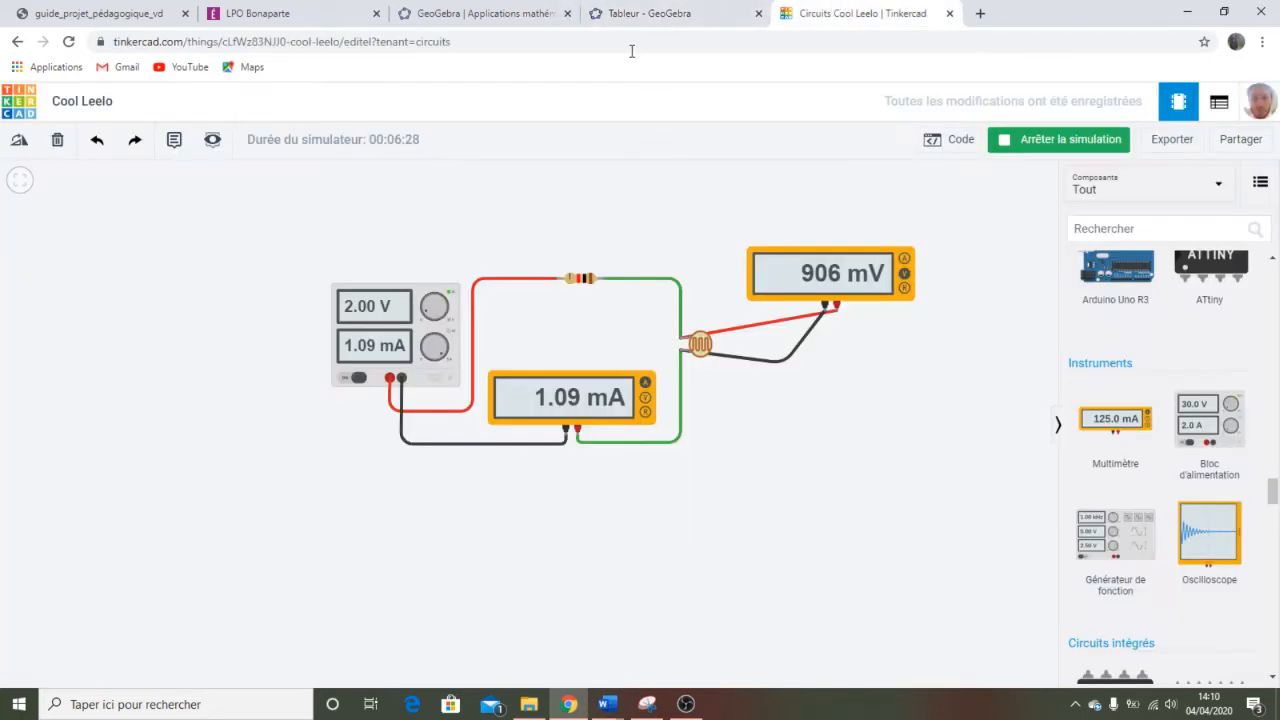
{"action": "left_click", "coordinate": [390, 320]}
{"action": "left_click_drag", "start_coordinate": [950, 248], "coordinate": [901, 246]}
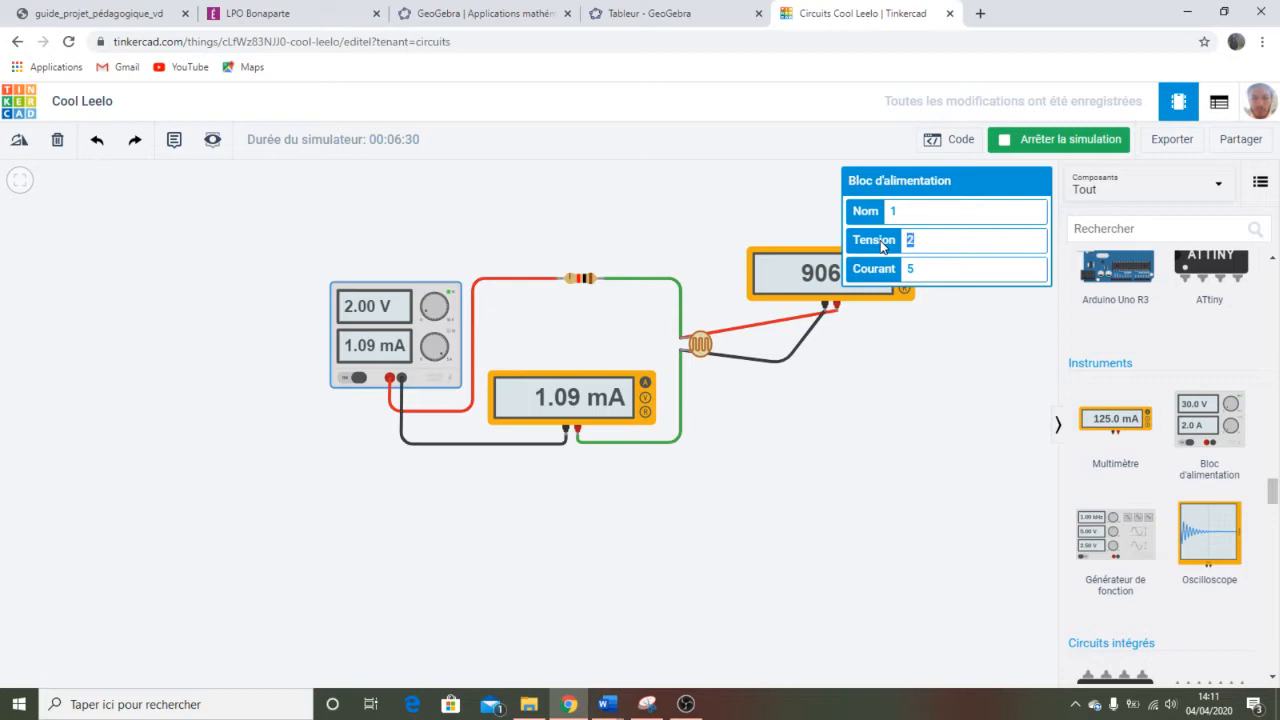
{"action": "type", "text": "3"}
{"action": "left_click", "coordinate": [954, 429]}
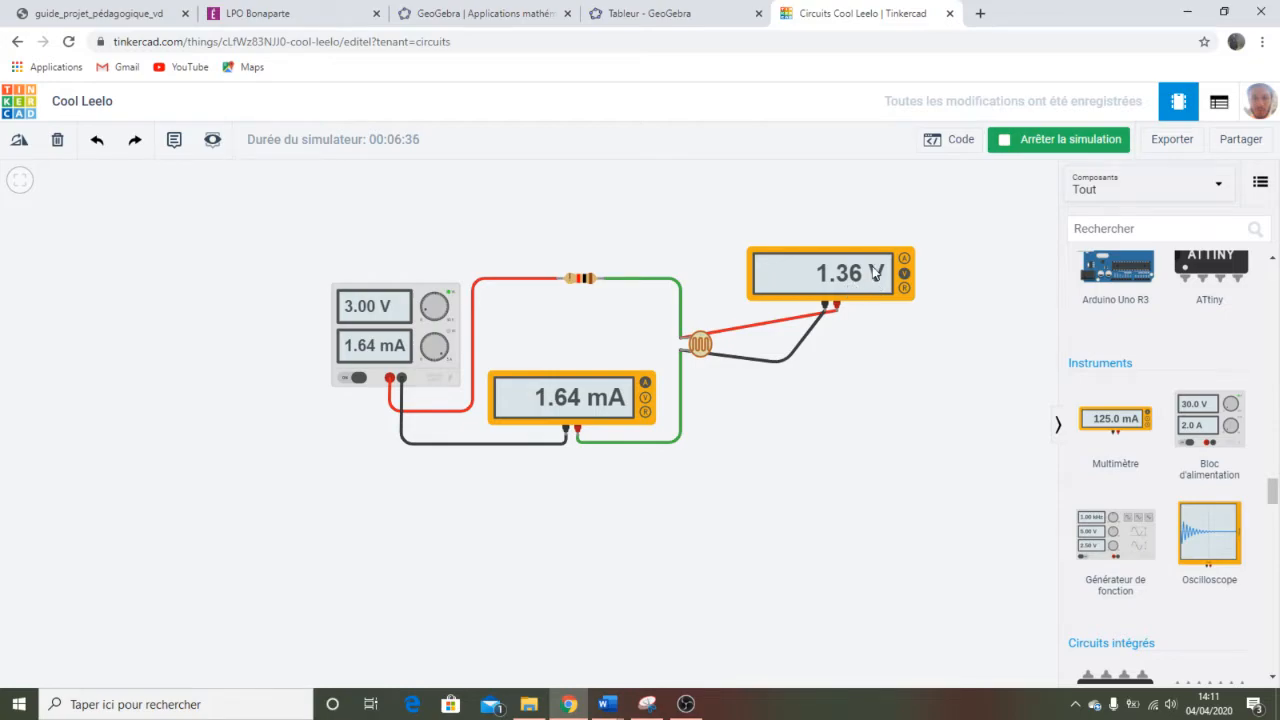
Step: Record the voltmeter reading in millivolts and the ammeter reading in the GeoGebra spreadsheet: 1360 in cell A3 and 1.64 in cell B3
{"action": "left_click", "coordinate": [650, 13]}
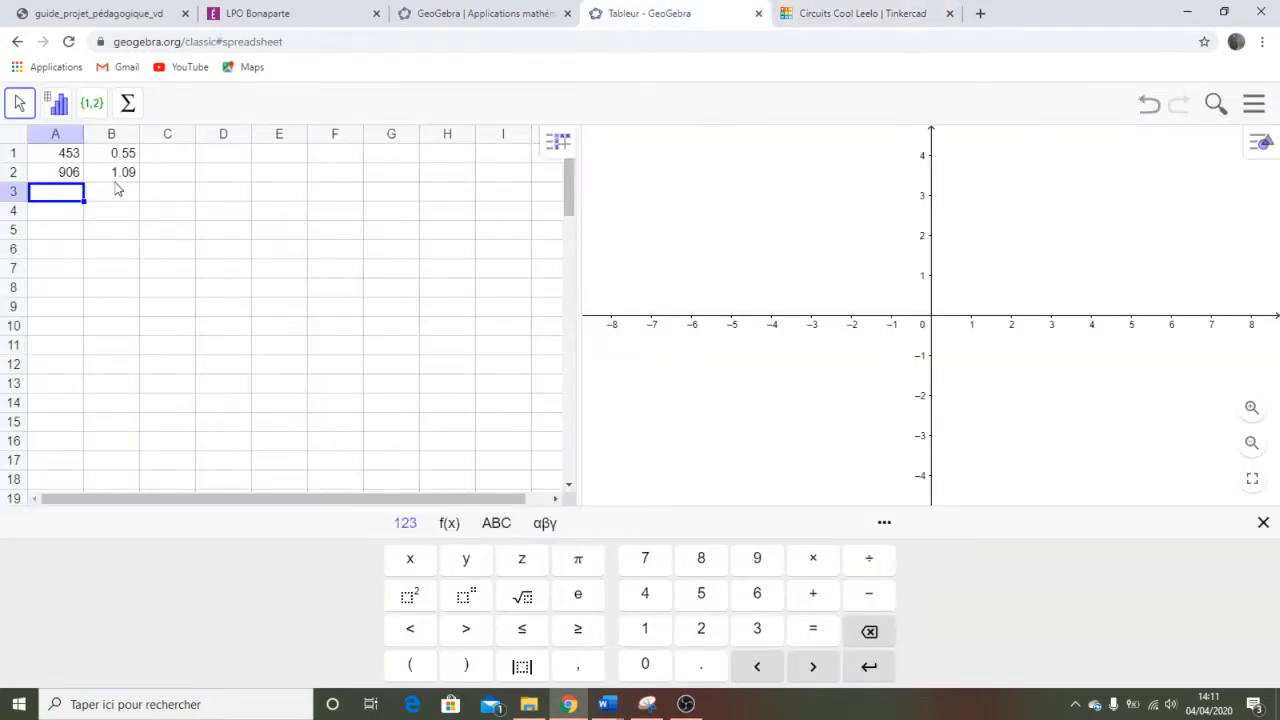
{"action": "type", "text": "1360"}
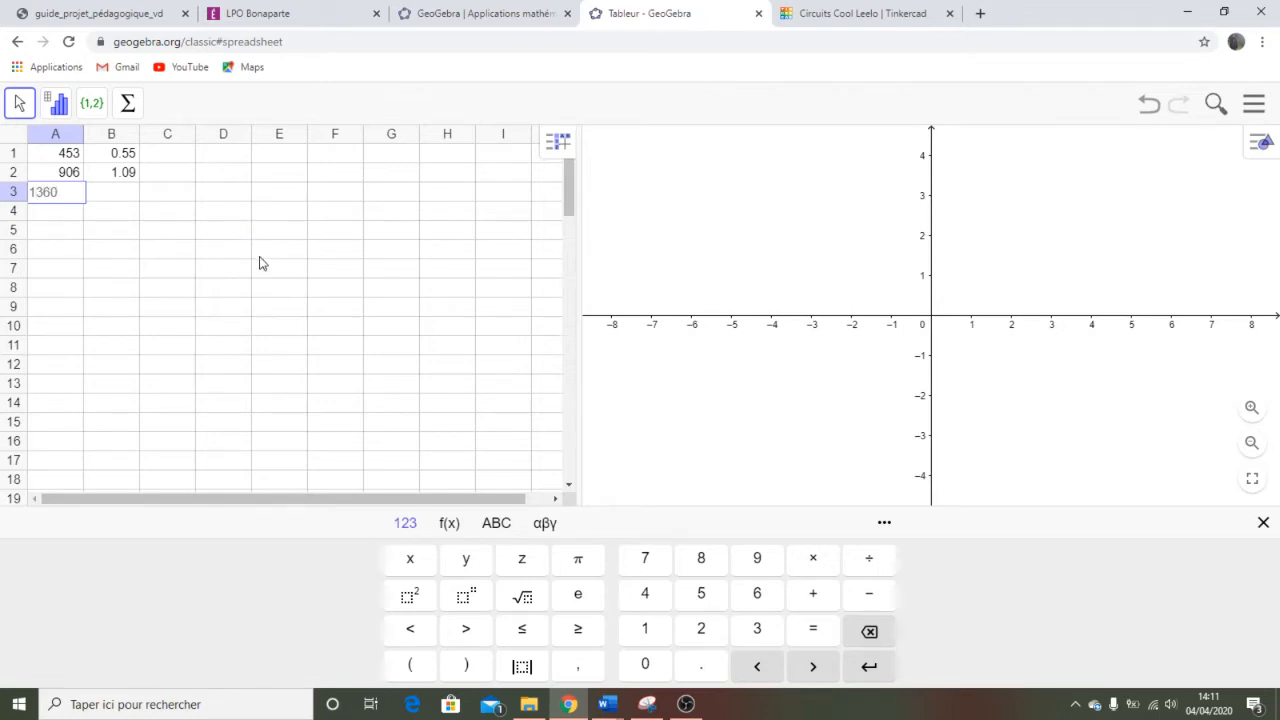
{"action": "left_click", "coordinate": [131, 194]}
{"action": "left_click", "coordinate": [792, 12]}
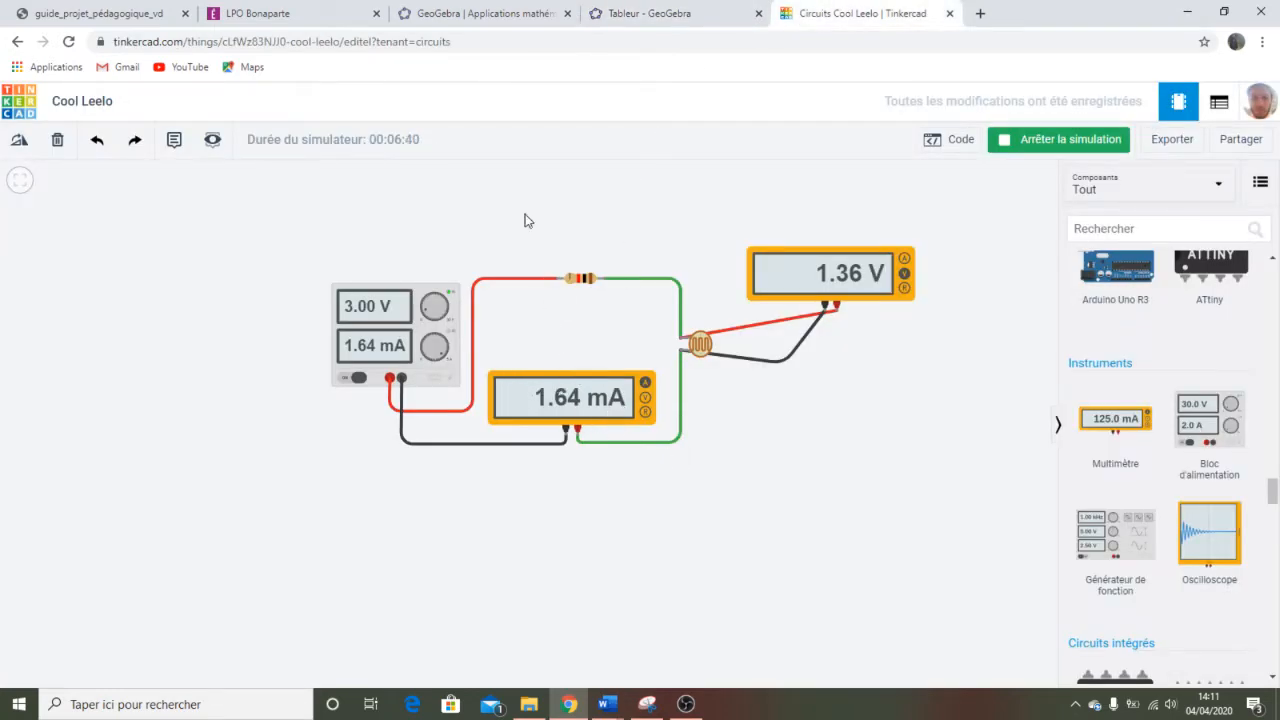
{"action": "left_click", "coordinate": [638, 14]}
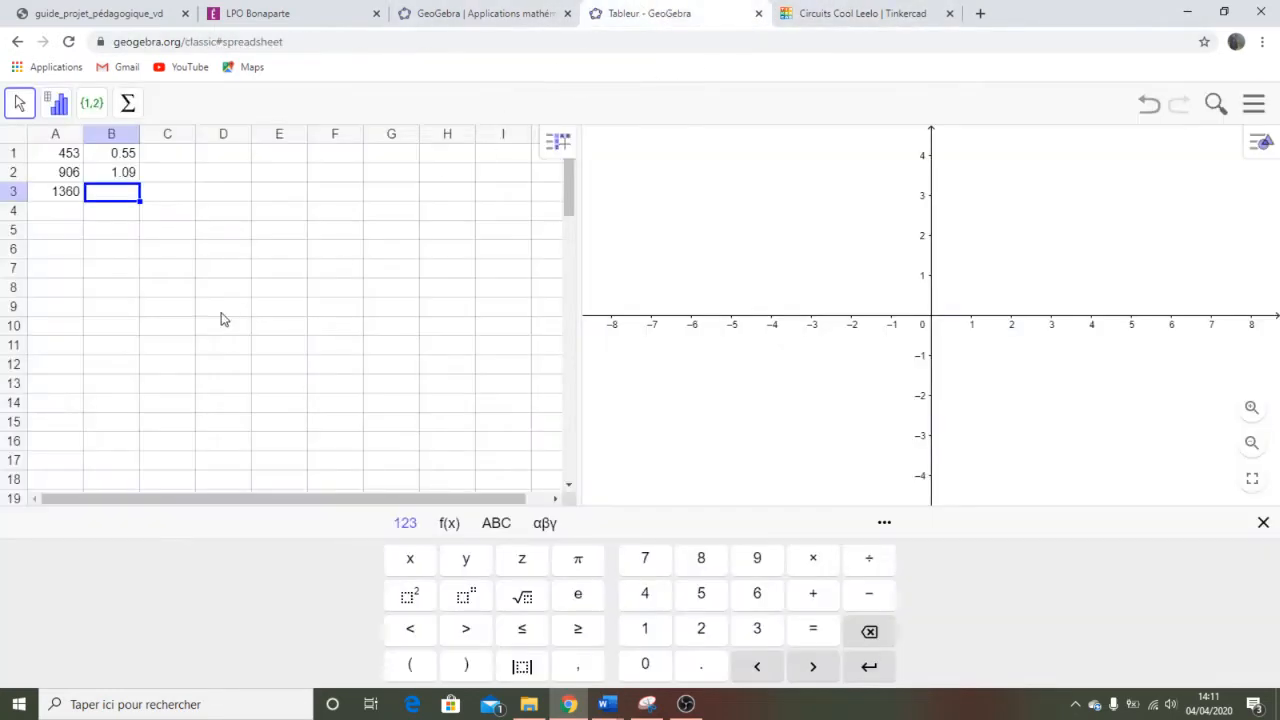
{"action": "type", "text": "1.64"}
{"action": "left_click", "coordinate": [65, 210]}
Step: Go back to the Tinkercad circuit and set the power supply's voltage to 4 V
{"action": "left_click", "coordinate": [505, 13]}
{"action": "left_click", "coordinate": [862, 13]}
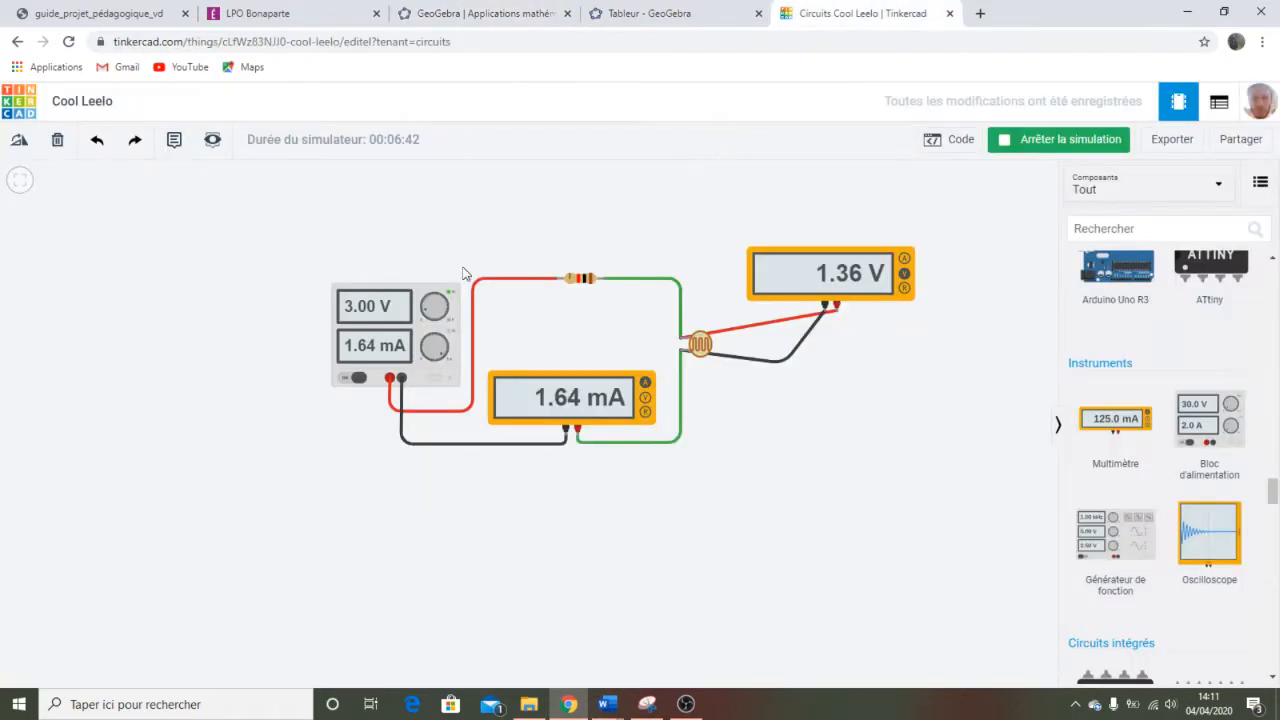
{"action": "left_click", "coordinate": [403, 325]}
{"action": "left_click_drag", "start_coordinate": [974, 240], "coordinate": [866, 248]}
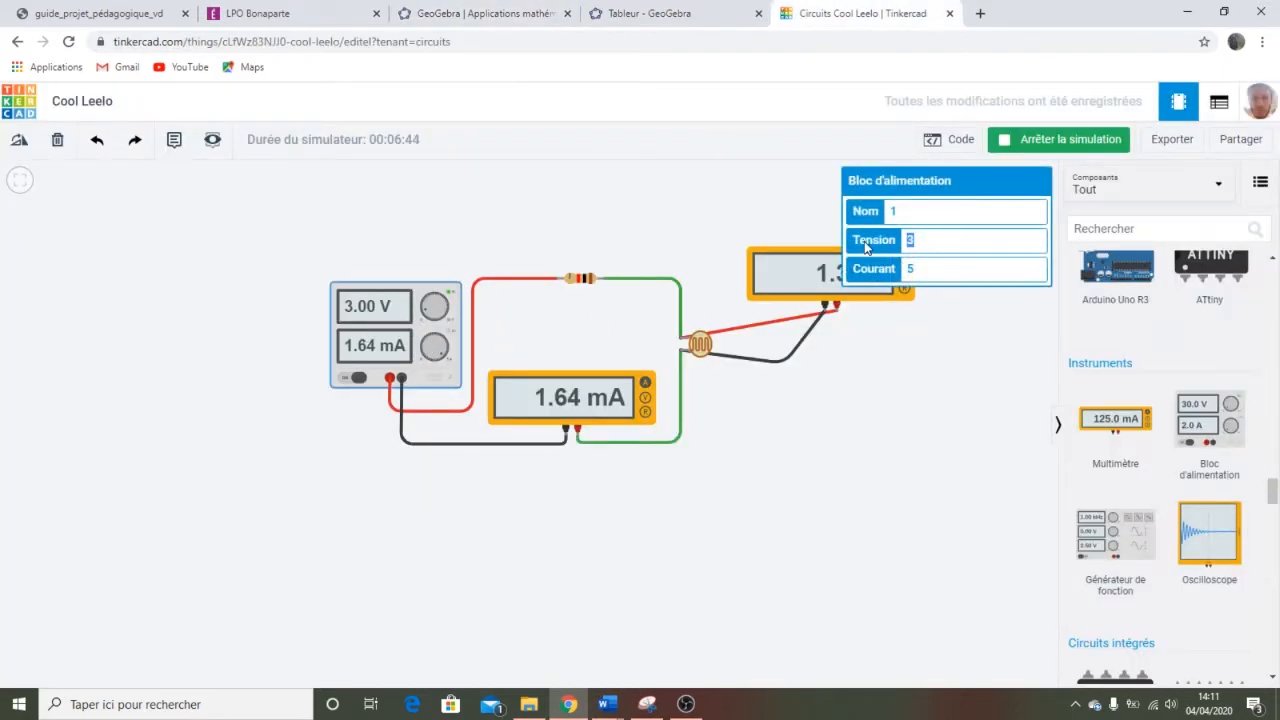
{"action": "type", "text": "4"}
{"action": "left_click", "coordinate": [916, 410]}
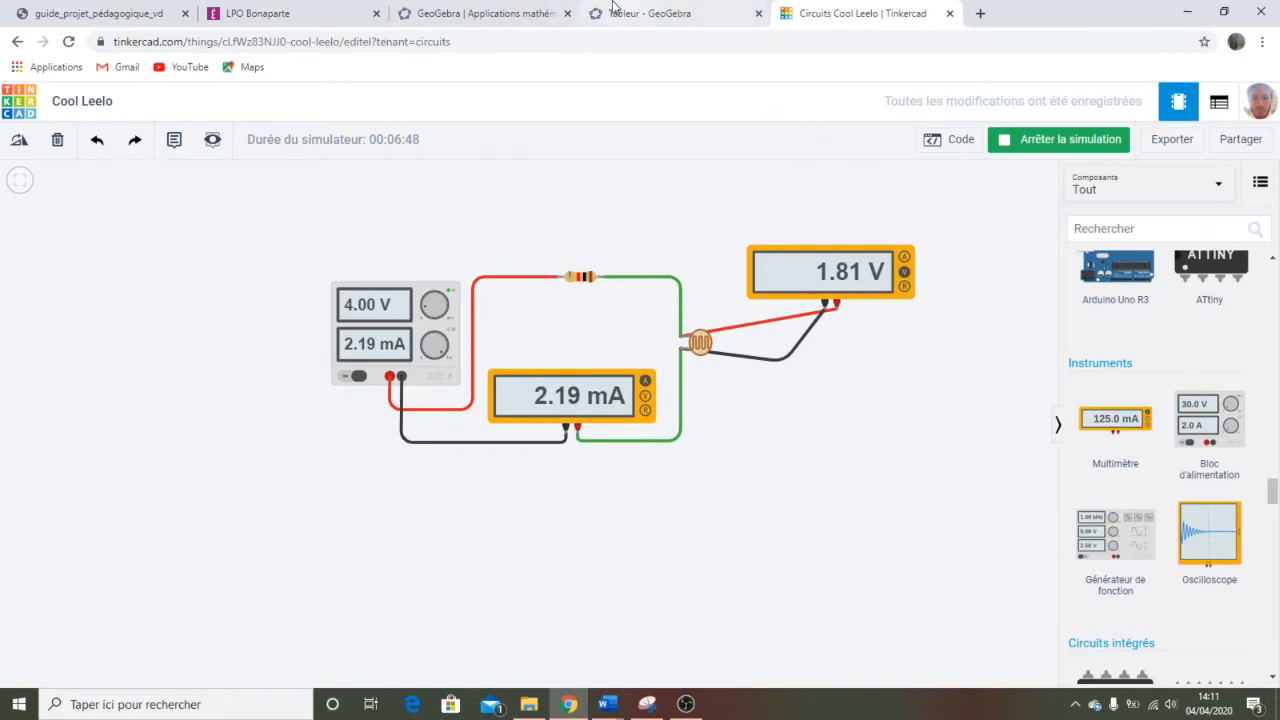
Step: Record the fourth measurement pair in the GeoGebra spreadsheet: 1810 in cell A4 and 2.19 in cell B4
{"action": "left_click", "coordinate": [650, 13]}
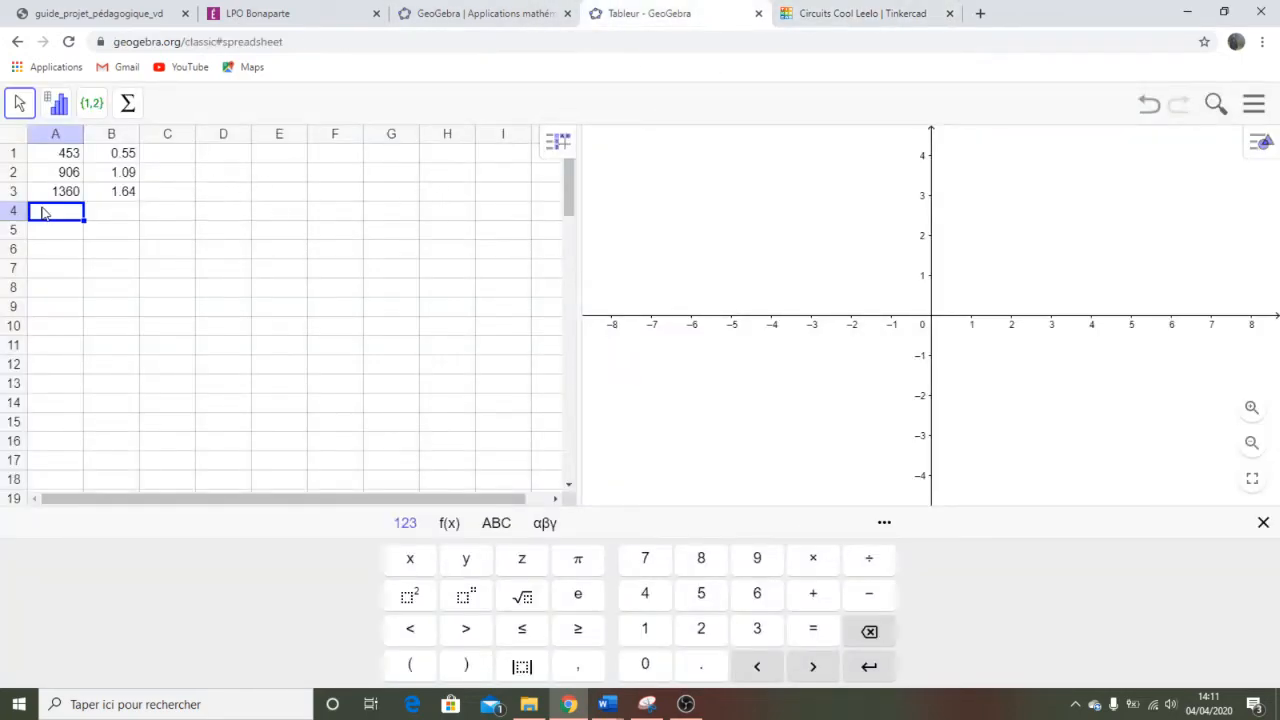
{"action": "type", "text": "1810"}
{"action": "left_click", "coordinate": [121, 213]}
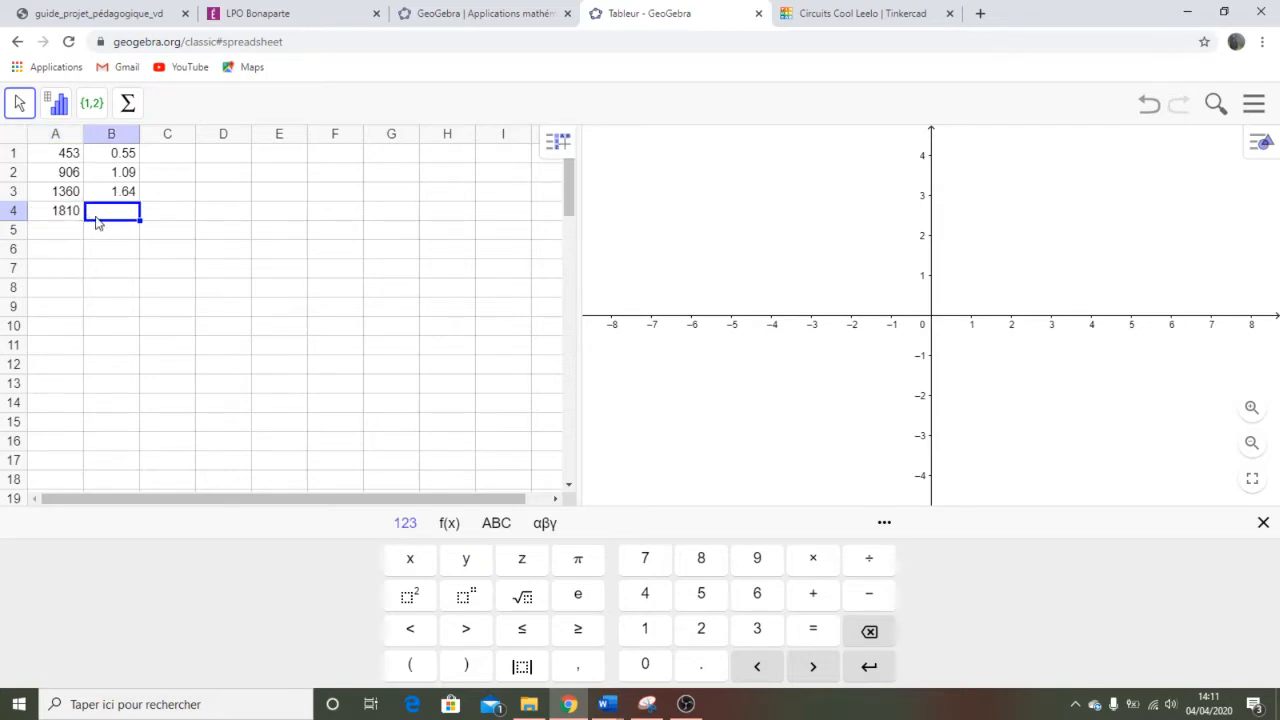
{"action": "left_click", "coordinate": [863, 12]}
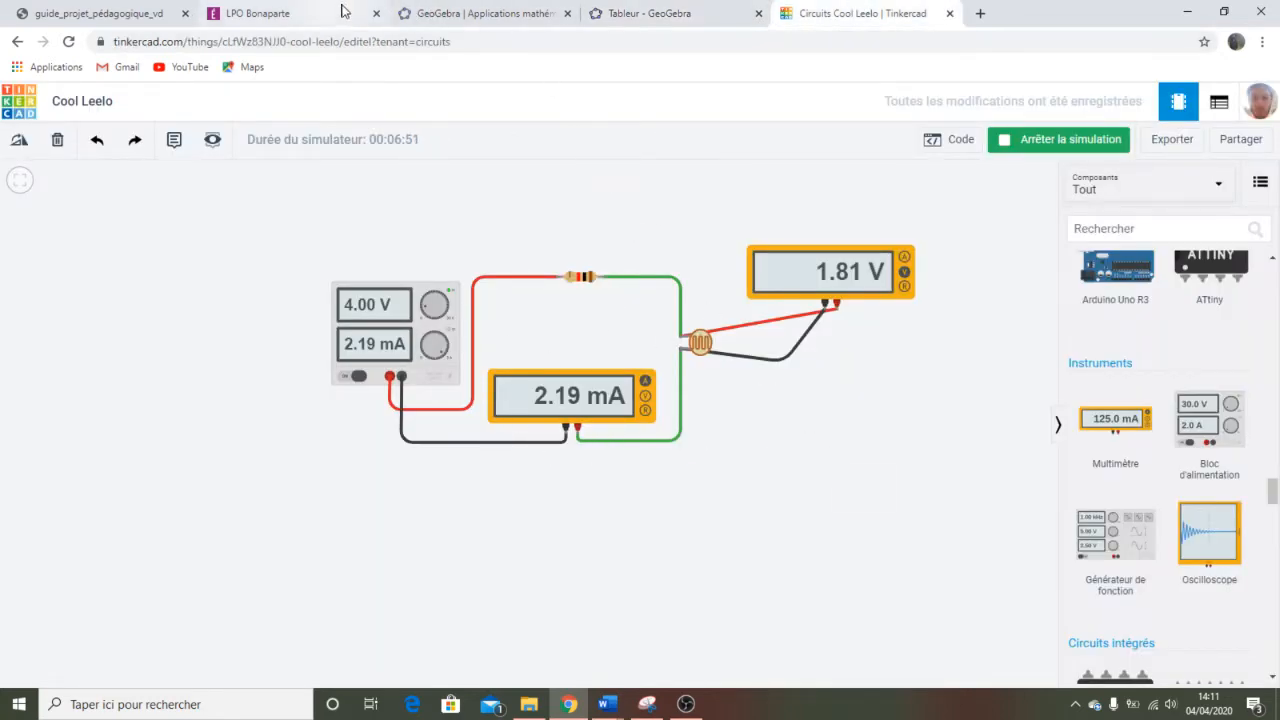
{"action": "left_click", "coordinate": [650, 13]}
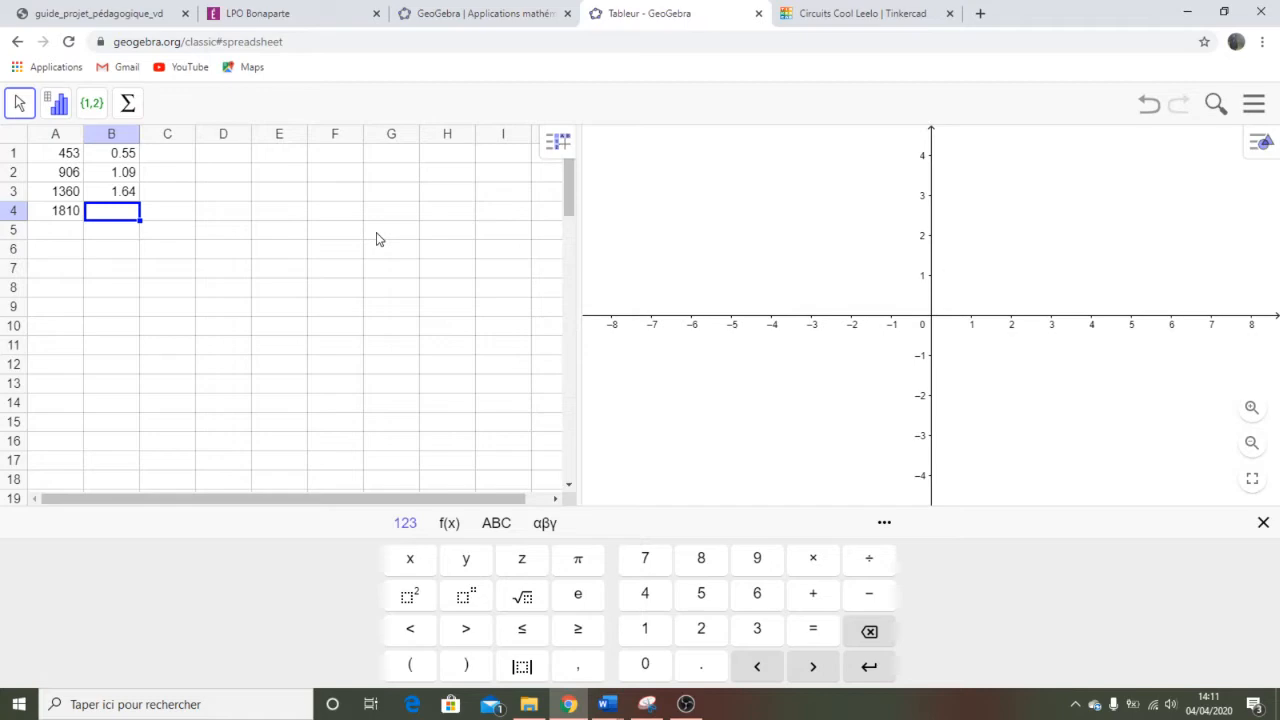
{"action": "type", "text": "2.19"}
{"action": "left_click", "coordinate": [52, 232]}
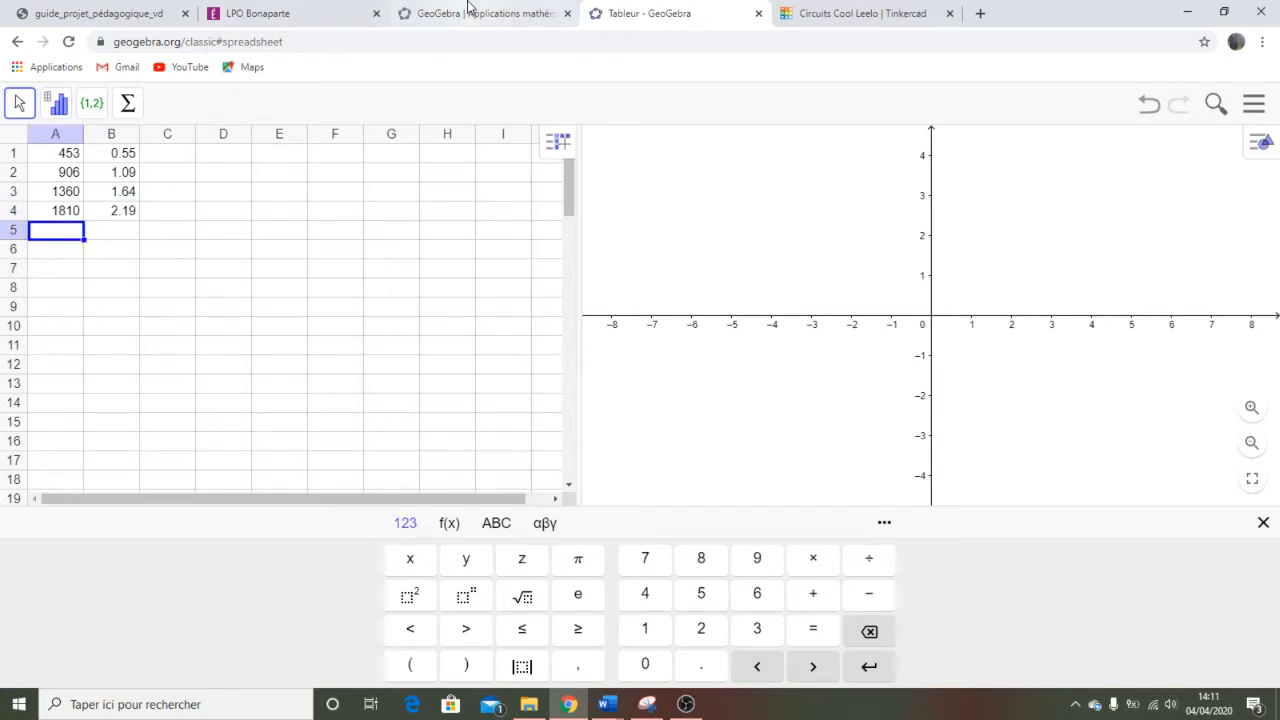
Step: Switch to the Tinkercad circuit and set the power supply's voltage to 5 V
{"action": "left_click", "coordinate": [829, 13]}
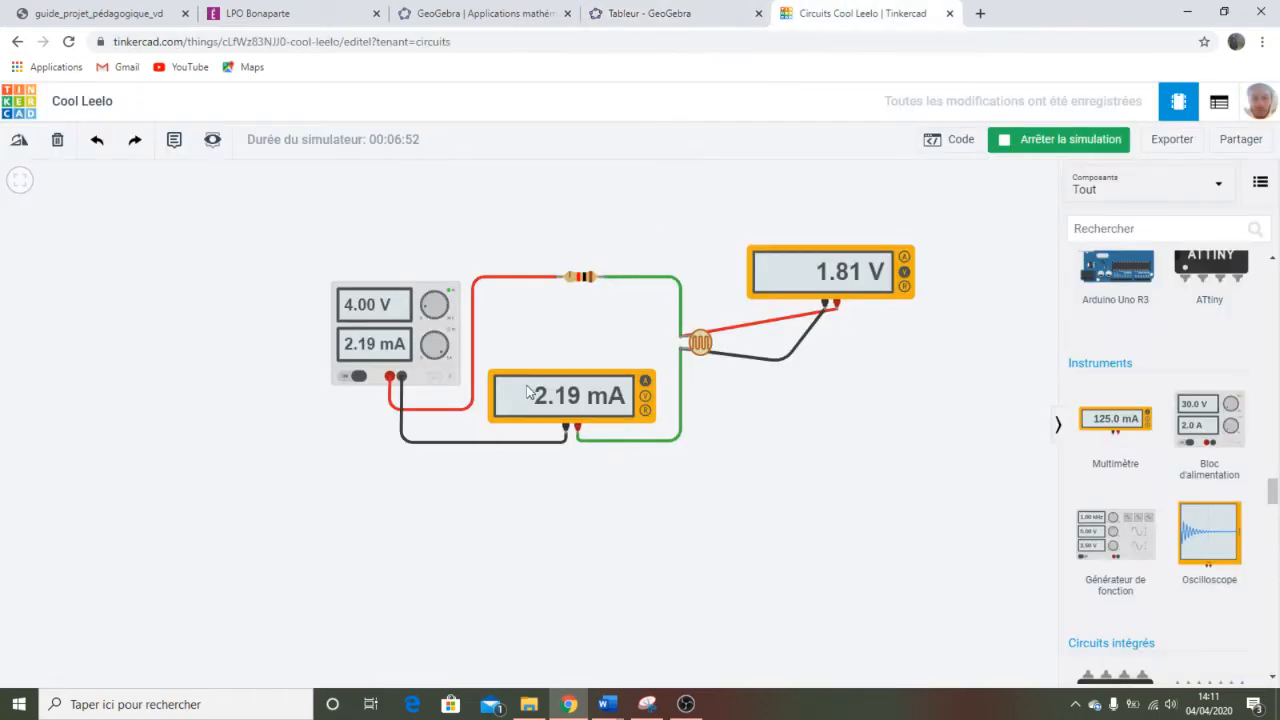
{"action": "left_click", "coordinate": [375, 340]}
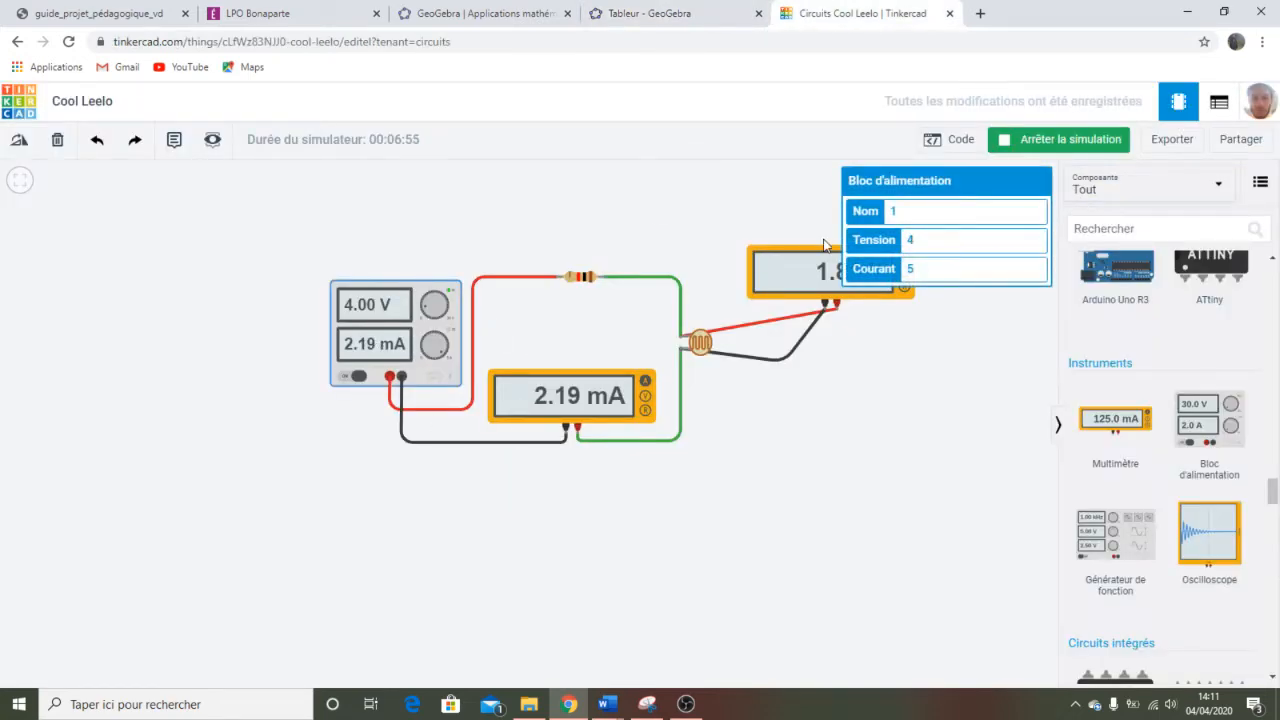
{"action": "key", "text": "BackSpace"}
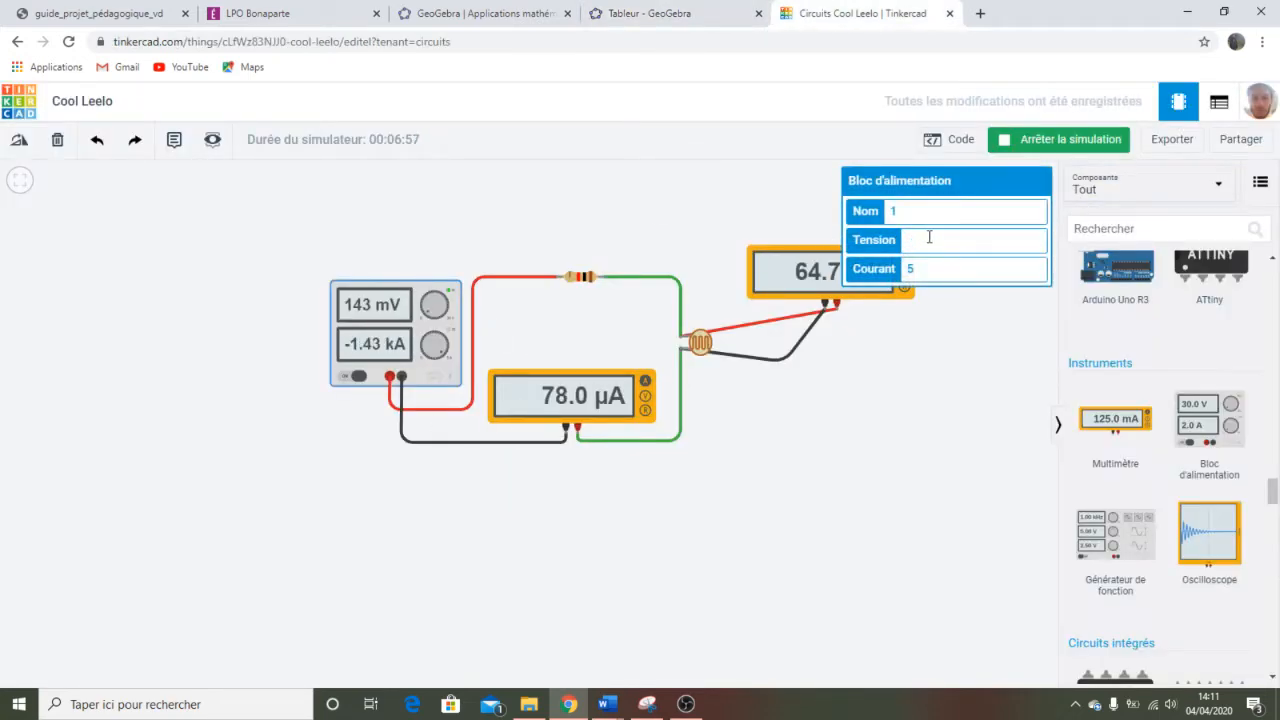
{"action": "type", "text": "5"}
{"action": "left_click", "coordinate": [940, 388]}
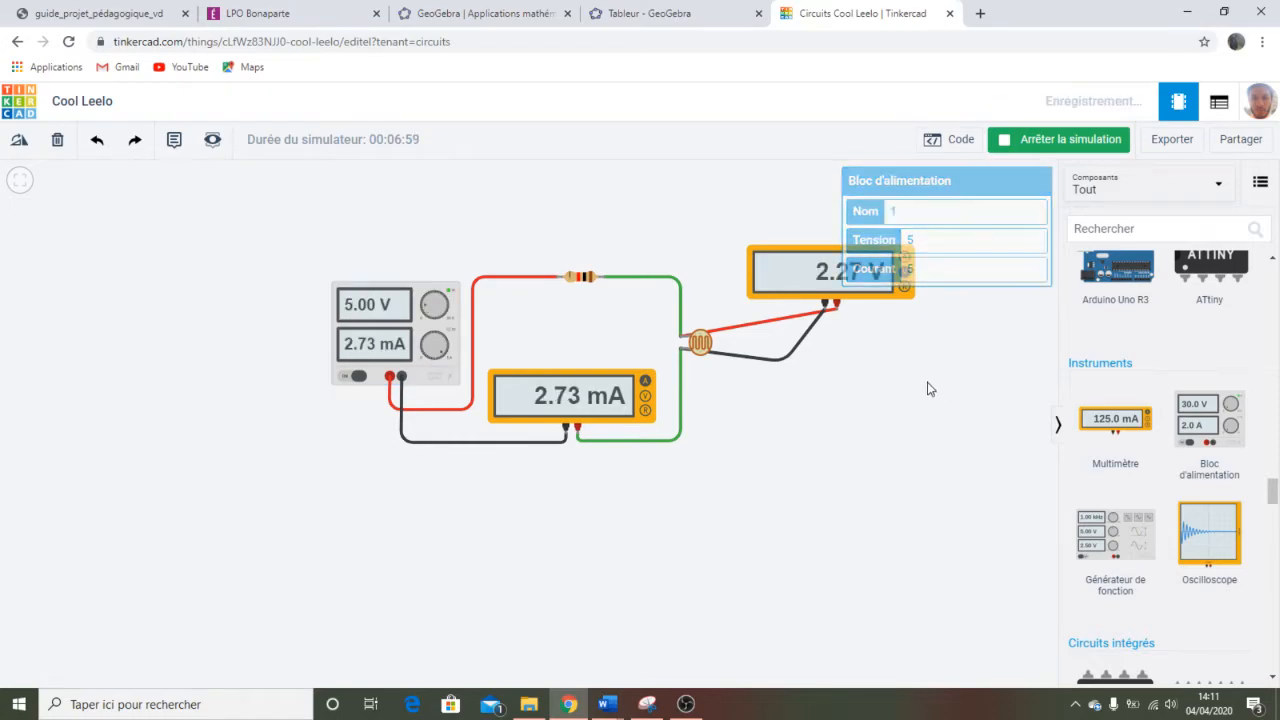
Step: Record the fifth measurement pair from the Tinkercad meters in the GeoGebra spreadsheet: 2270 in cell A5 and 2.73 in cell B5
{"action": "left_click", "coordinate": [643, 10]}
{"action": "type", "text": "2270"}
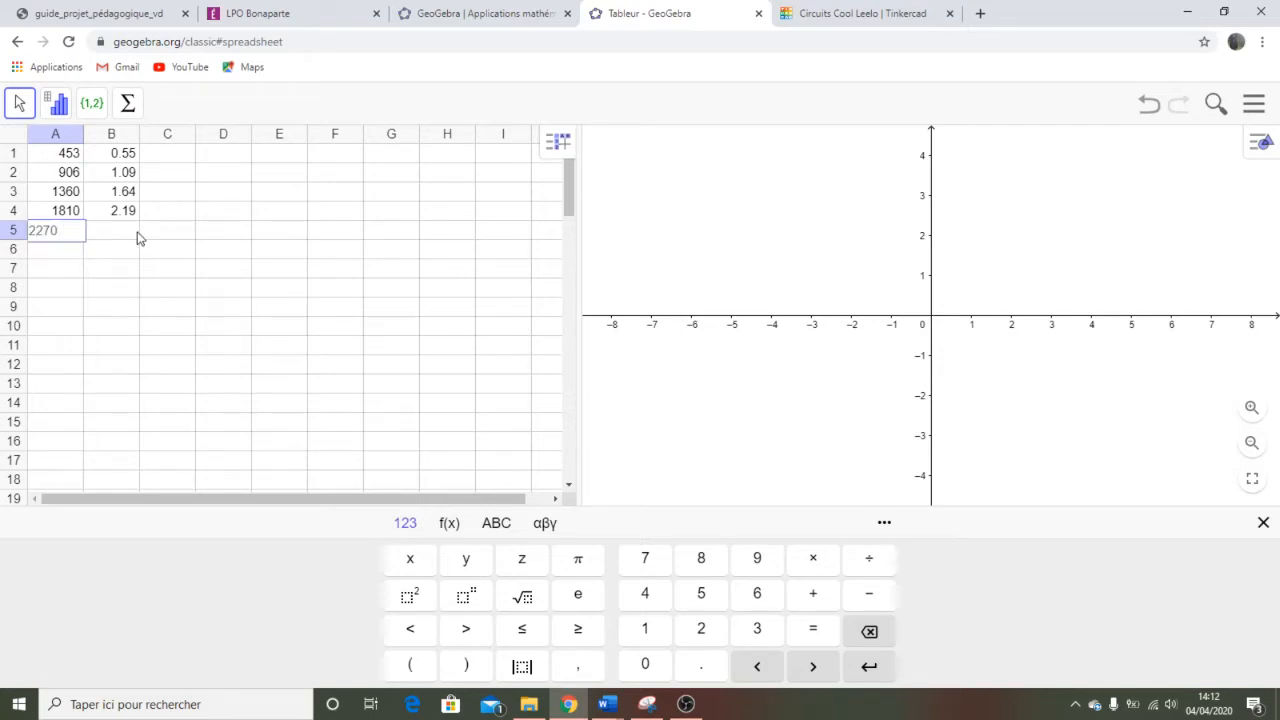
{"action": "left_click", "coordinate": [128, 233]}
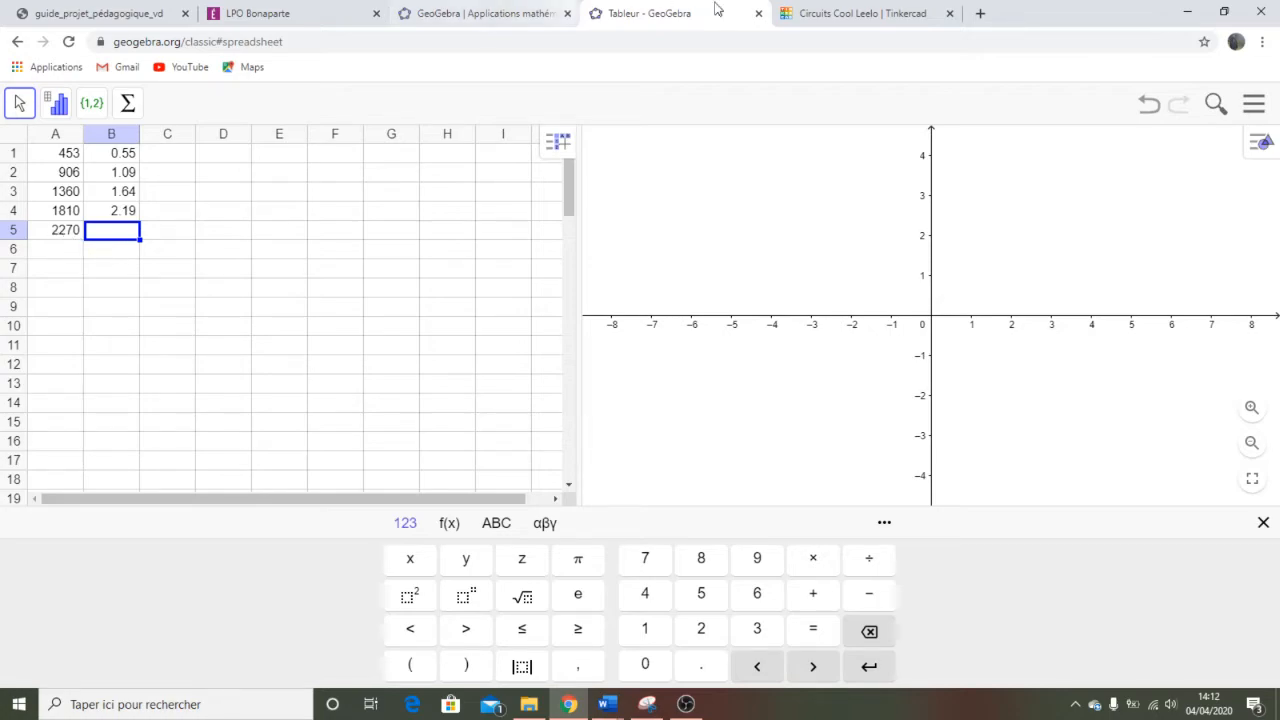
{"action": "left_click", "coordinate": [835, 8]}
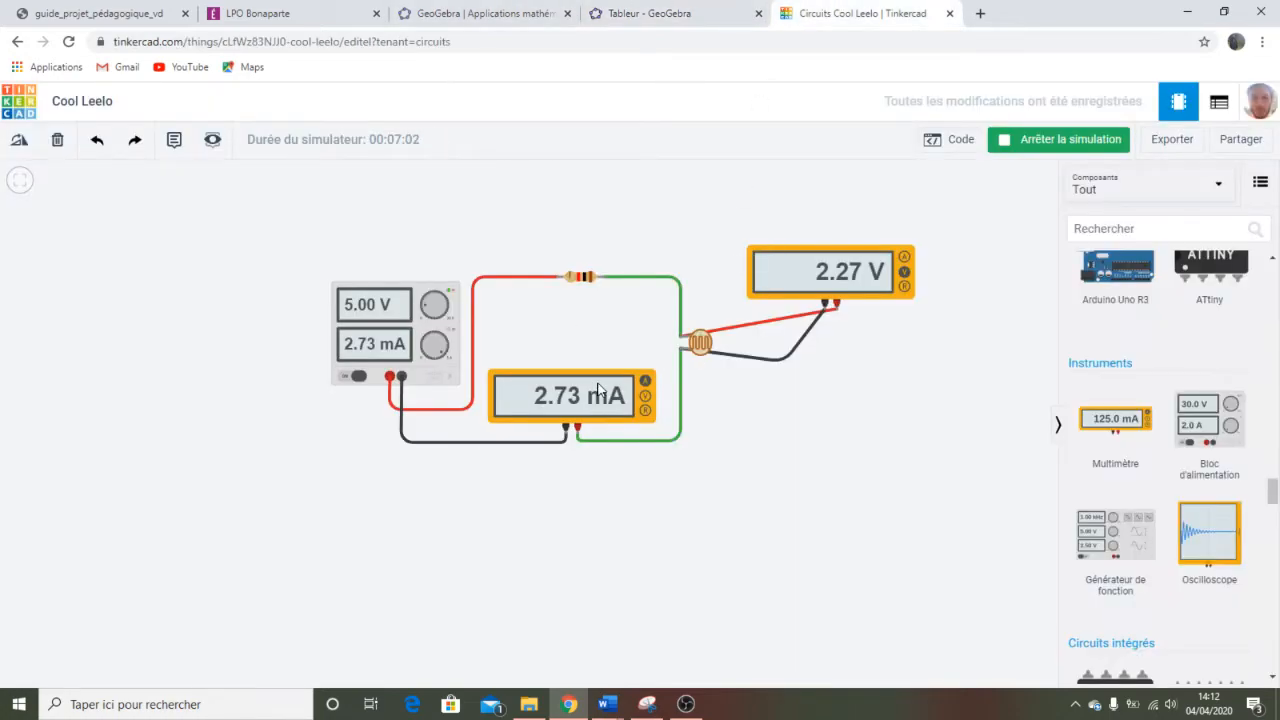
{"action": "left_click", "coordinate": [651, 12]}
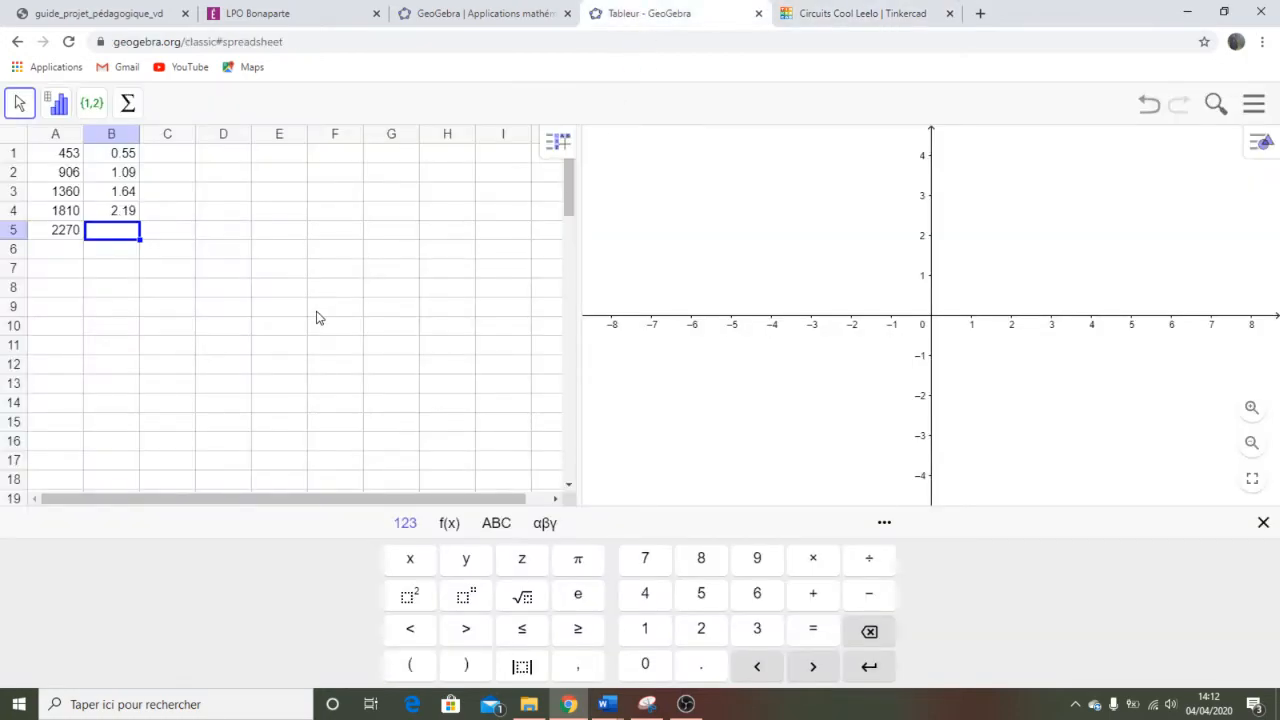
{"action": "type", "text": "2.73"}
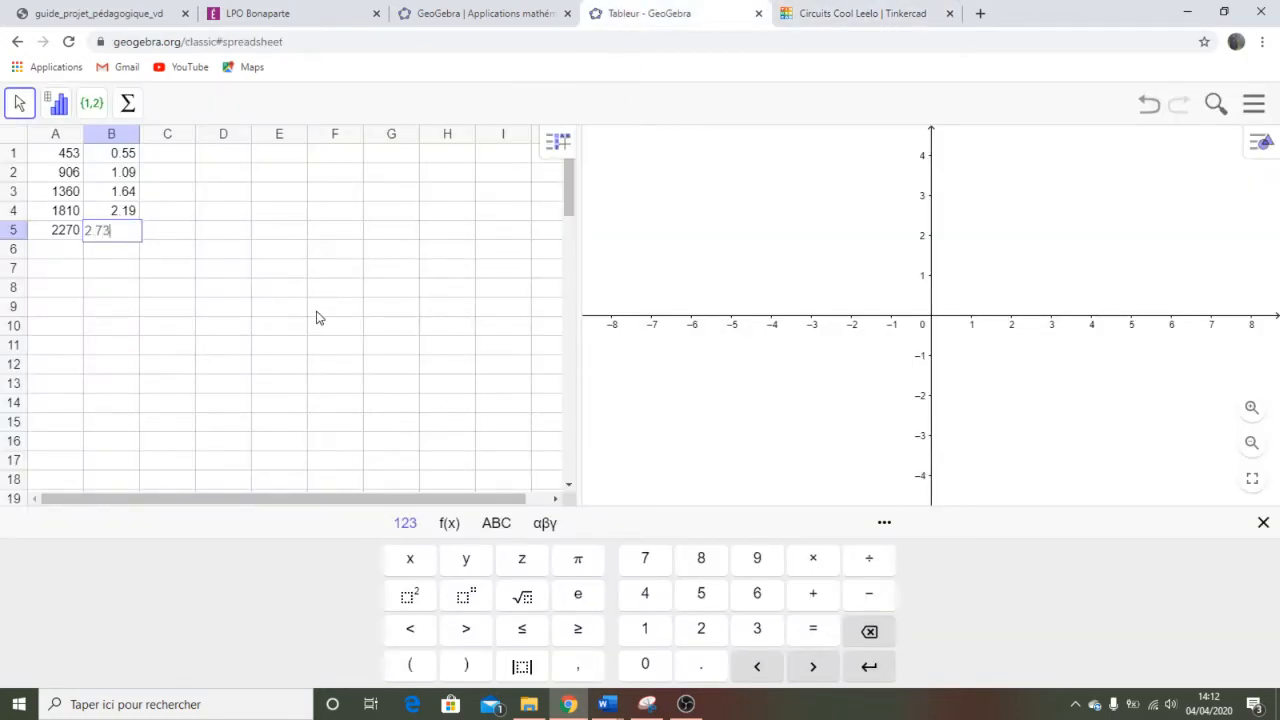
{"action": "left_click", "coordinate": [248, 272]}
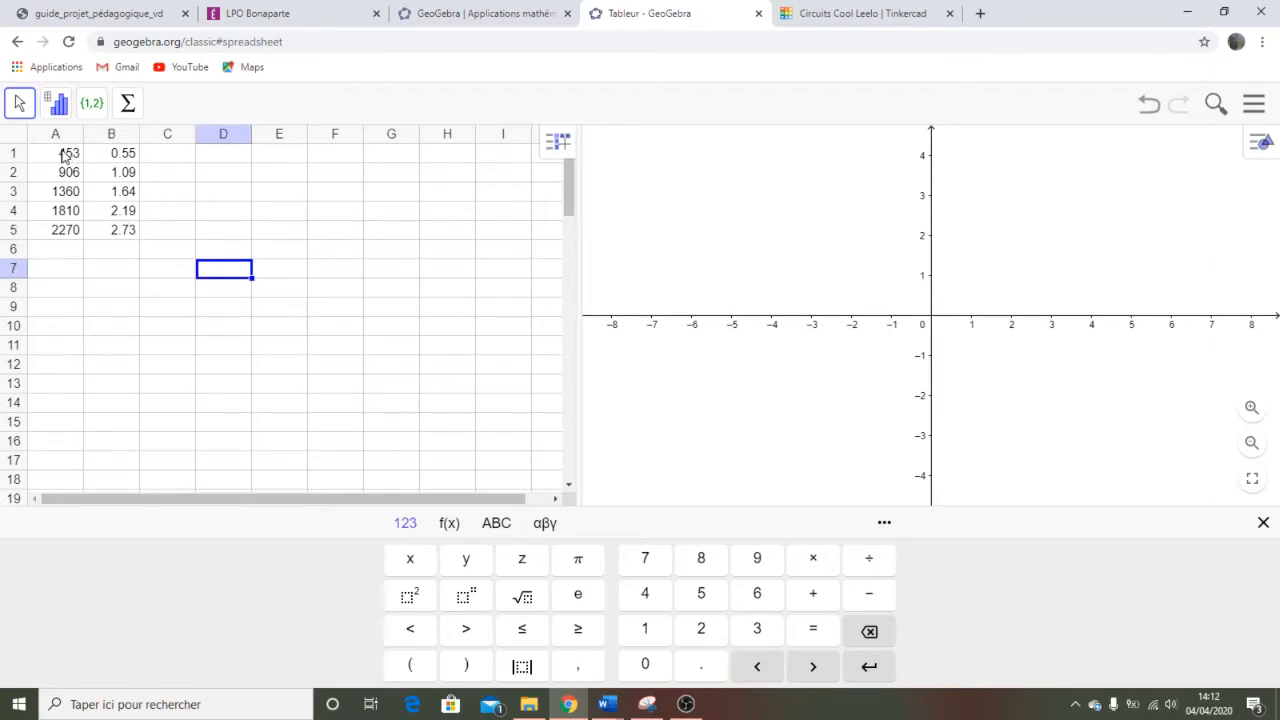
Step: Create a two-variable statistics scatter plot from the measurements in cells A1 to B5
{"action": "left_click_drag", "start_coordinate": [69, 153], "coordinate": [130, 232]}
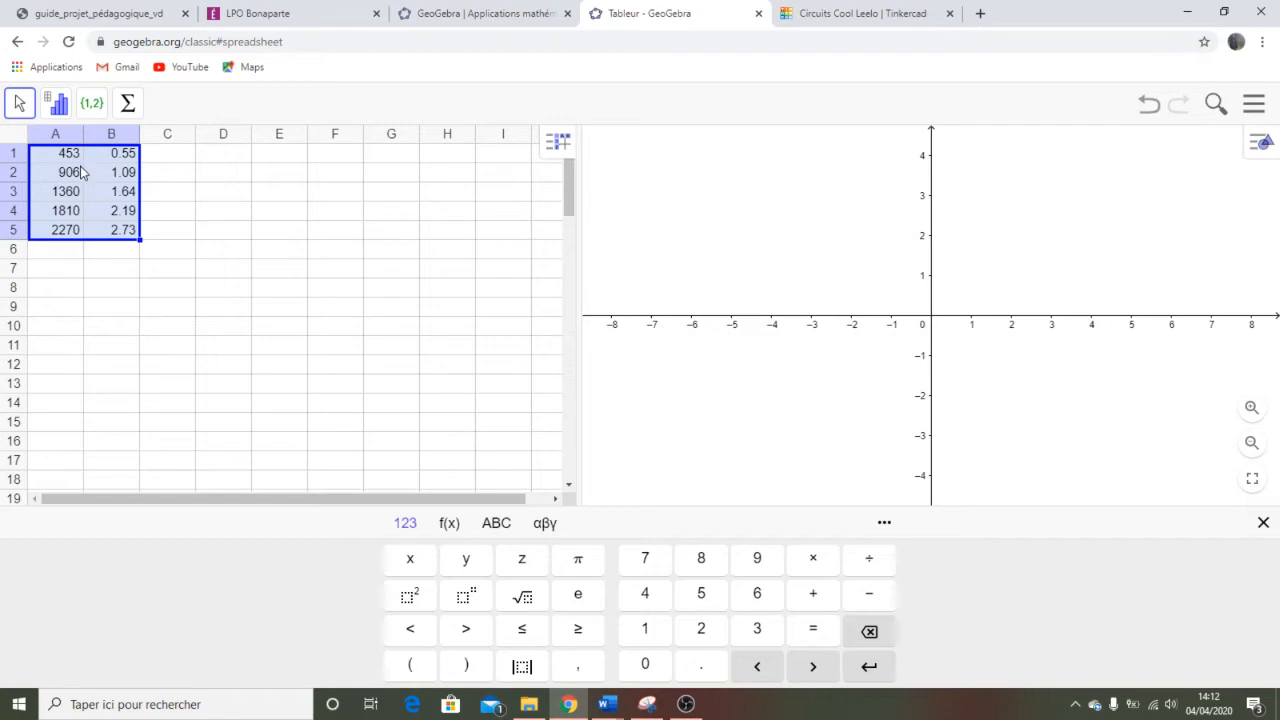
{"action": "left_click", "coordinate": [55, 108]}
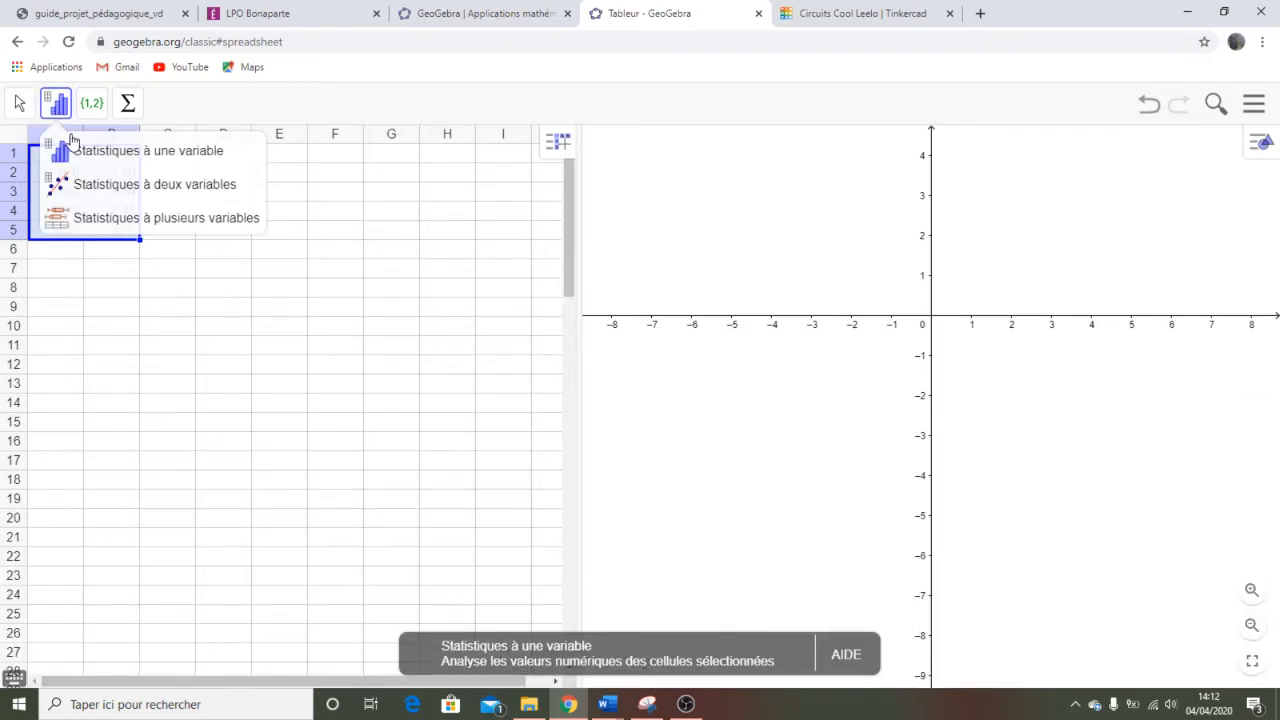
{"action": "left_click", "coordinate": [138, 189]}
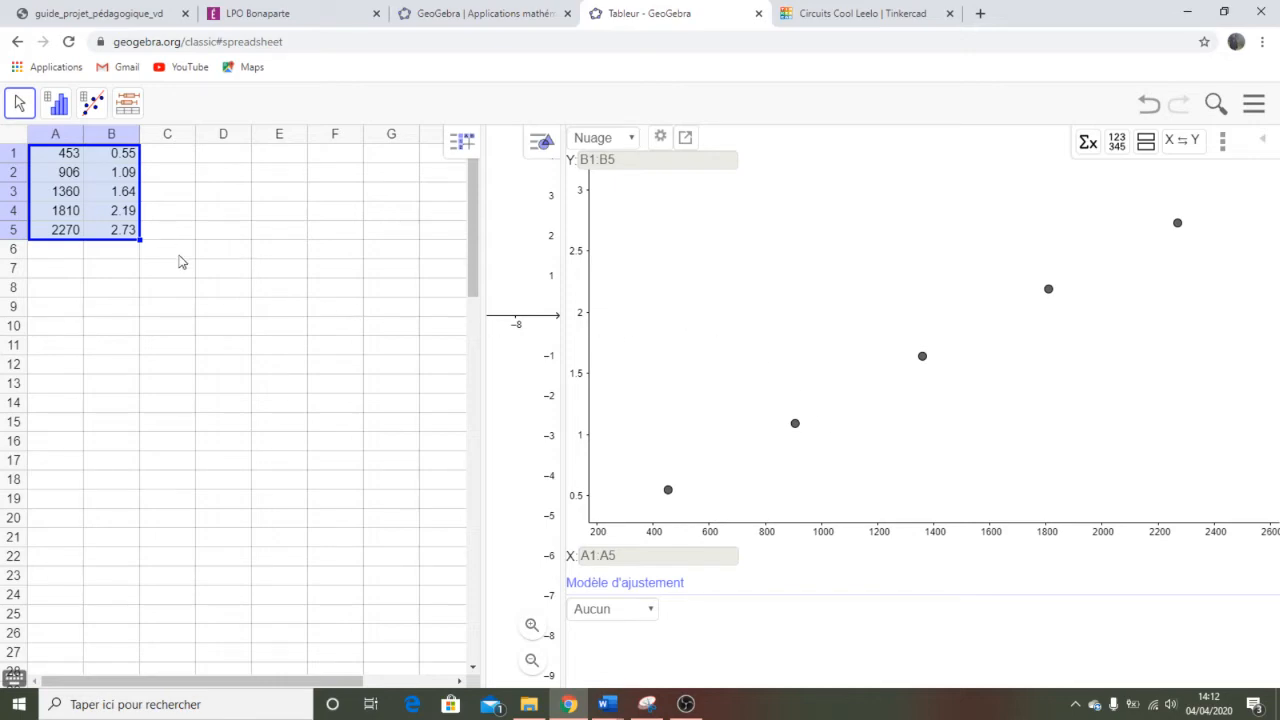
{"action": "left_click", "coordinate": [180, 255]}
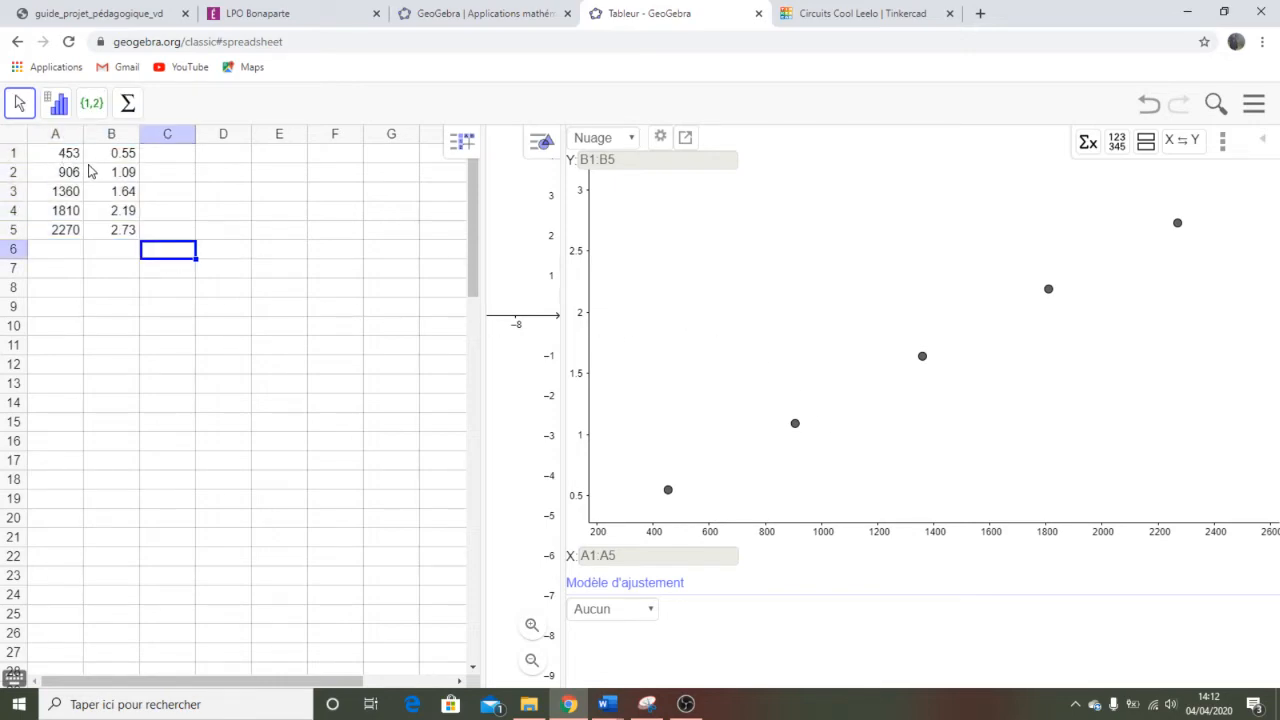
{"action": "left_click_drag", "start_coordinate": [68, 157], "coordinate": [66, 234]}
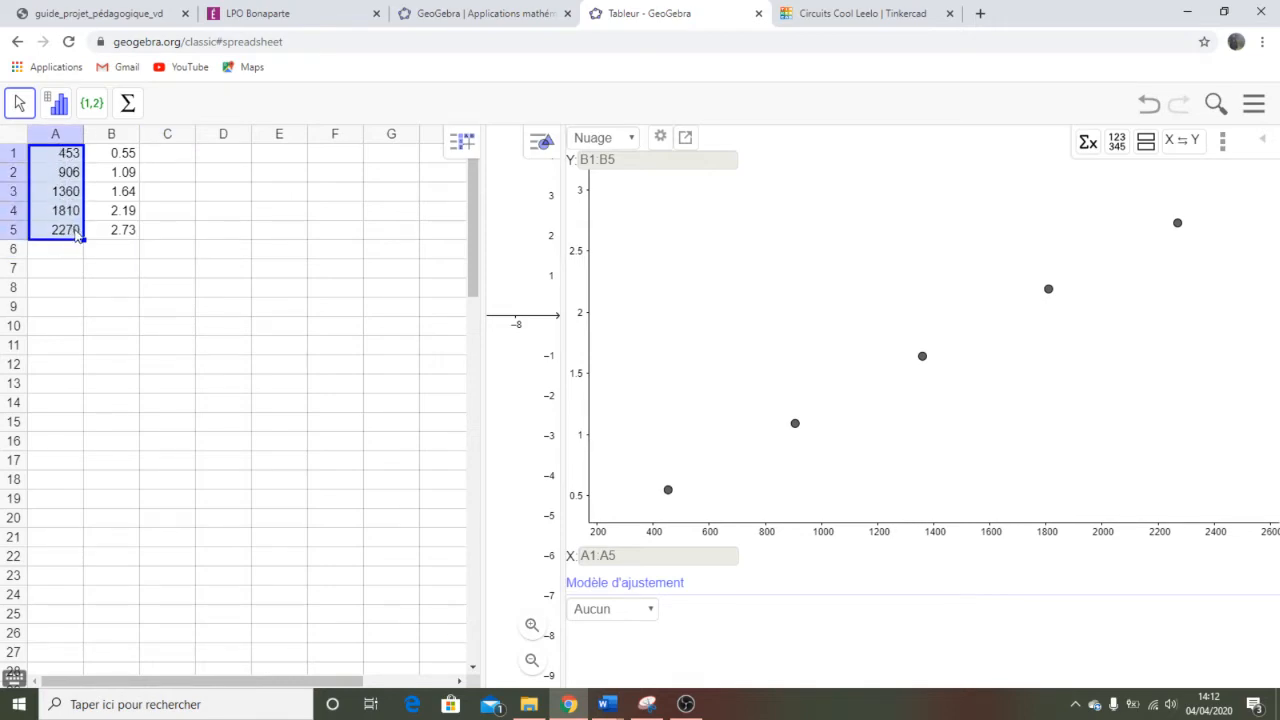
{"action": "left_click", "coordinate": [80, 267]}
{"action": "left_click", "coordinate": [119, 153]}
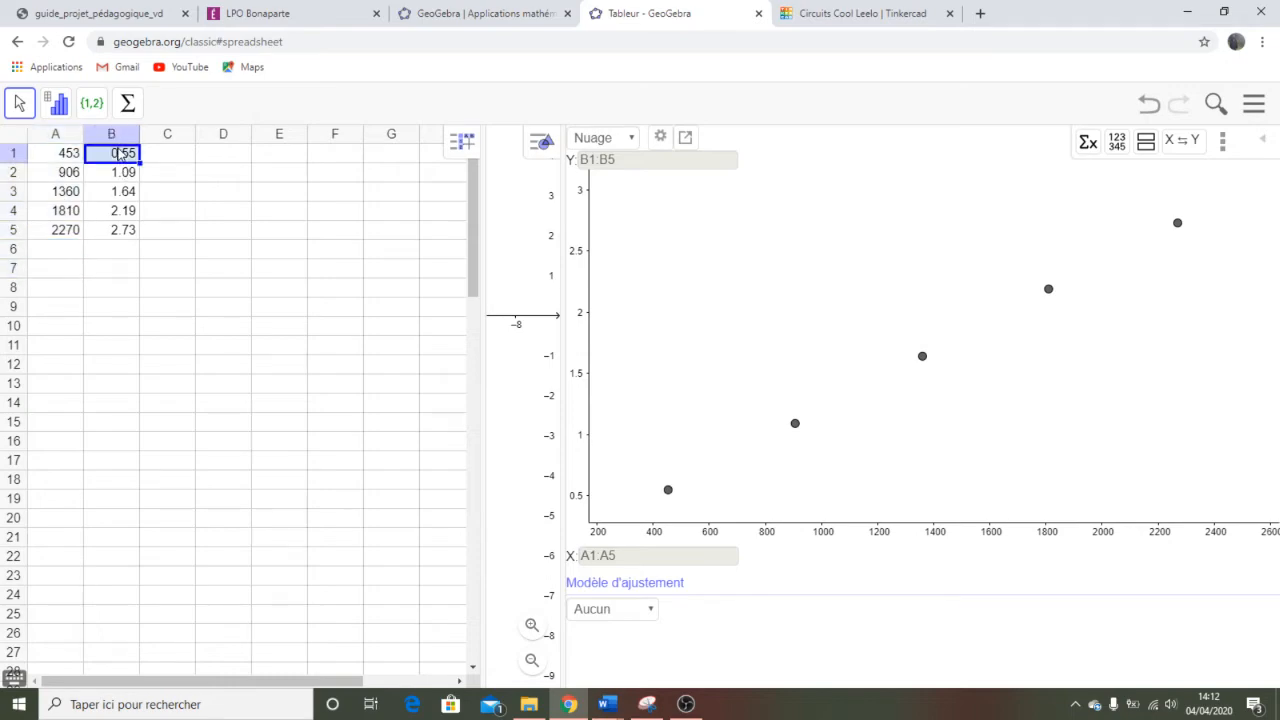
{"action": "left_click_drag", "start_coordinate": [119, 153], "coordinate": [135, 228]}
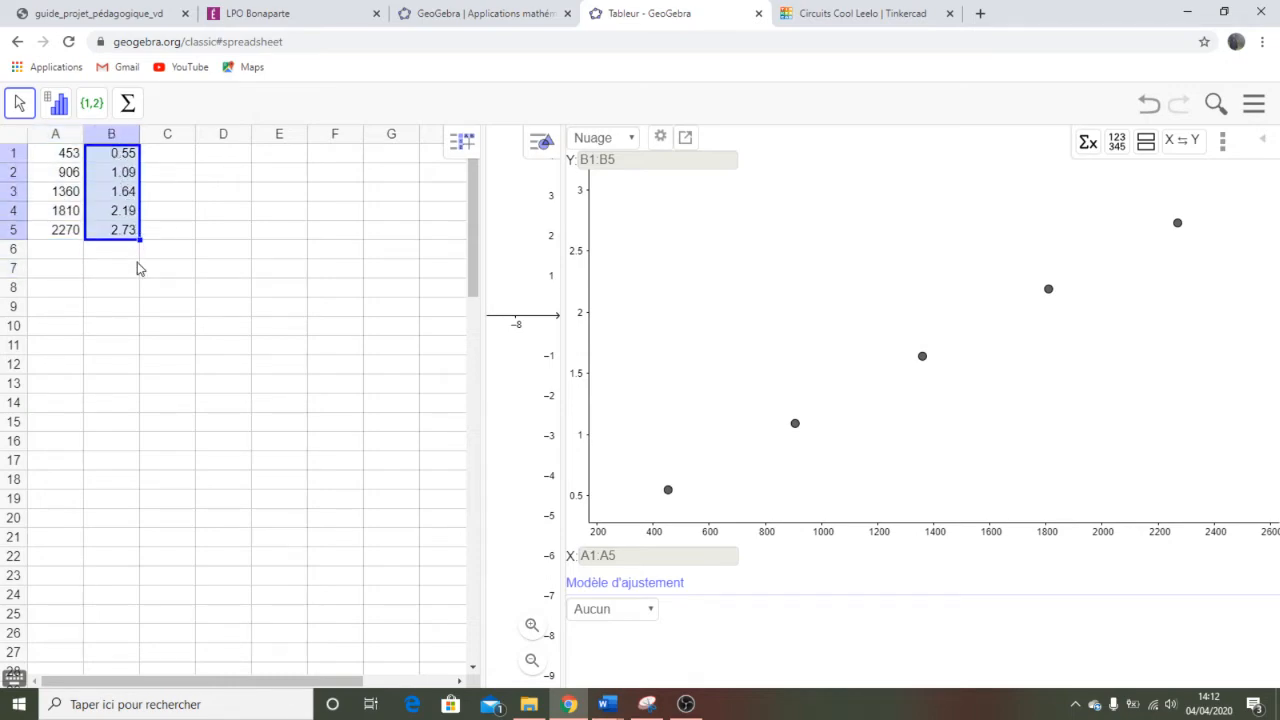
{"action": "left_click", "coordinate": [156, 329]}
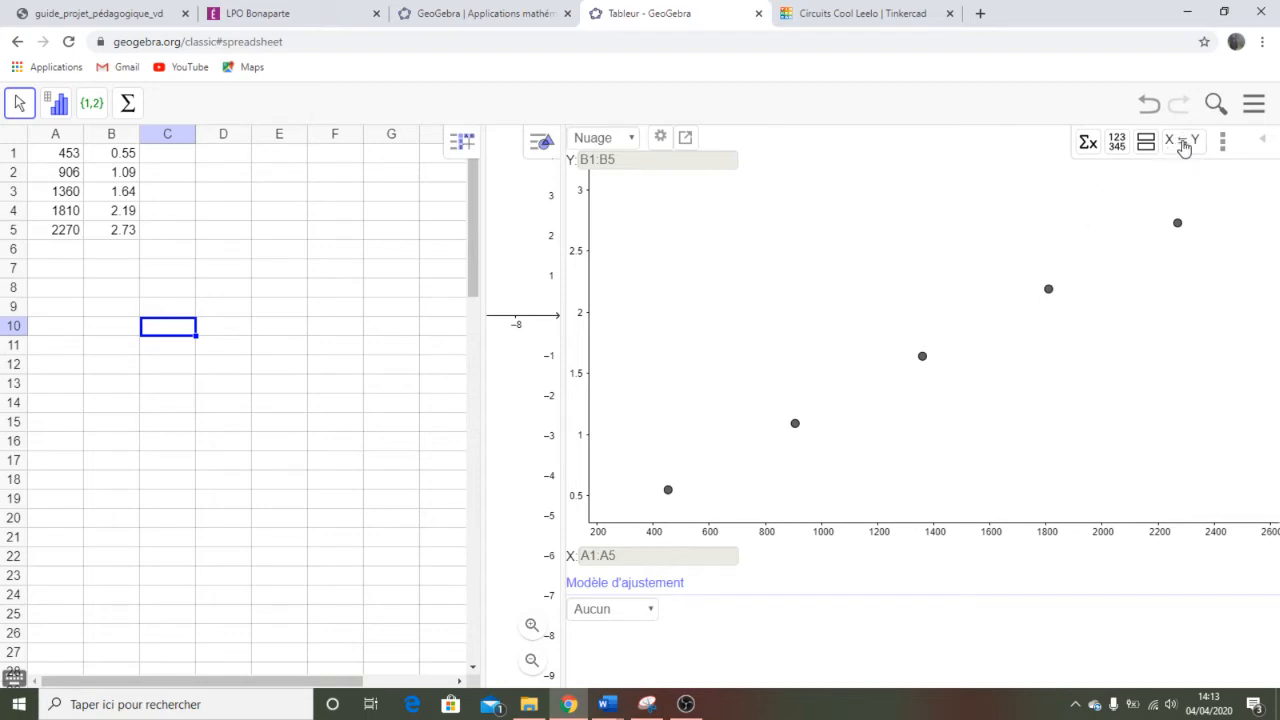
Step: Swap the scatter plot's X and Y variables and fit the points with the Linéaire model
{"action": "left_click", "coordinate": [1184, 146]}
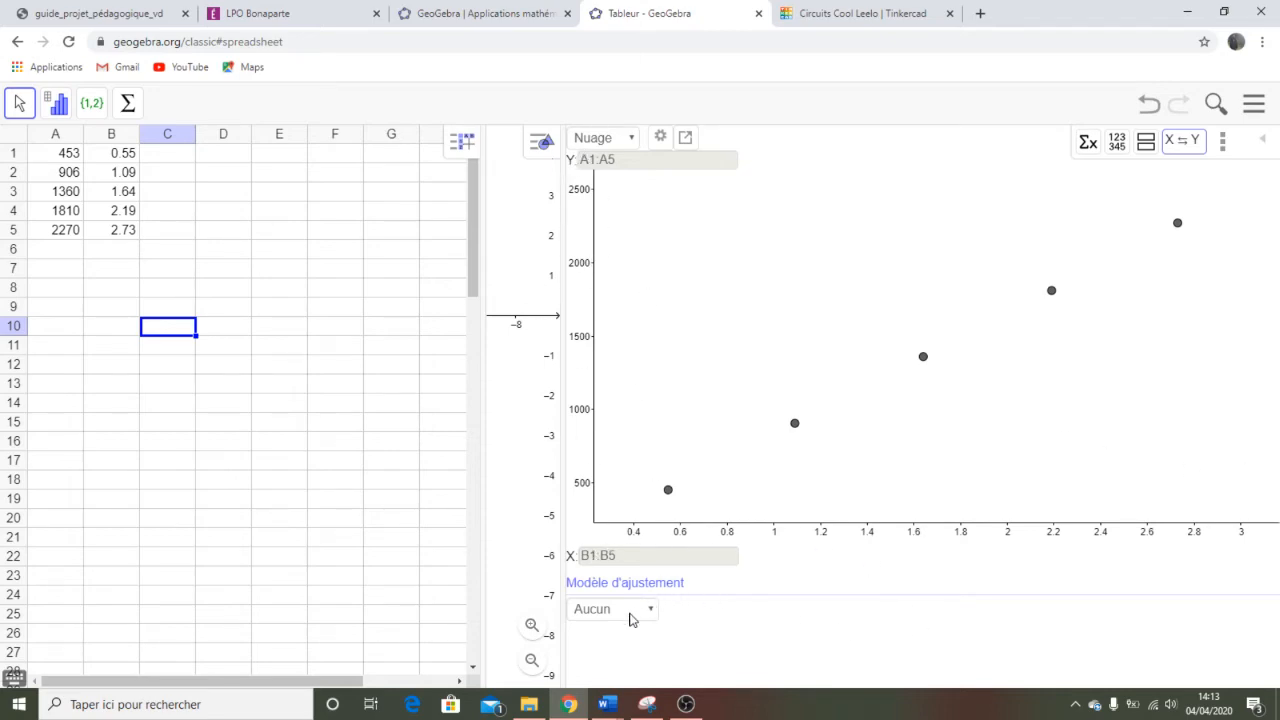
{"action": "left_click", "coordinate": [649, 611]}
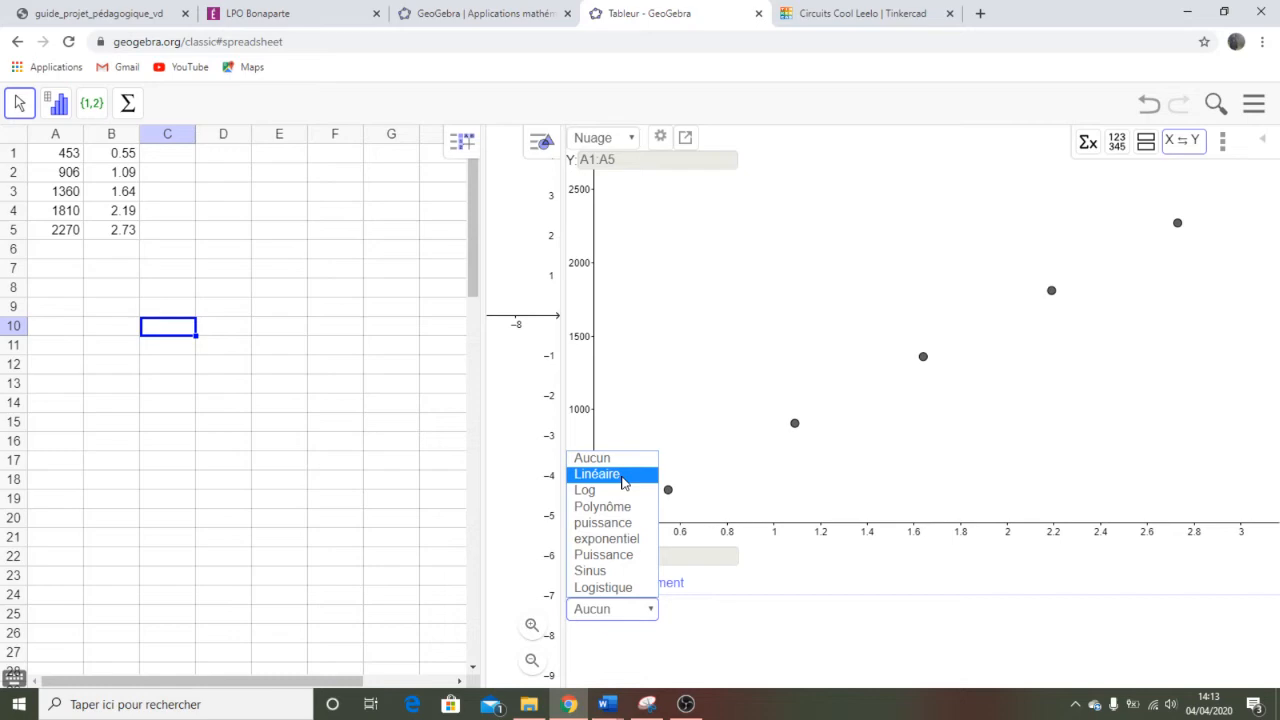
{"action": "left_click", "coordinate": [620, 474]}
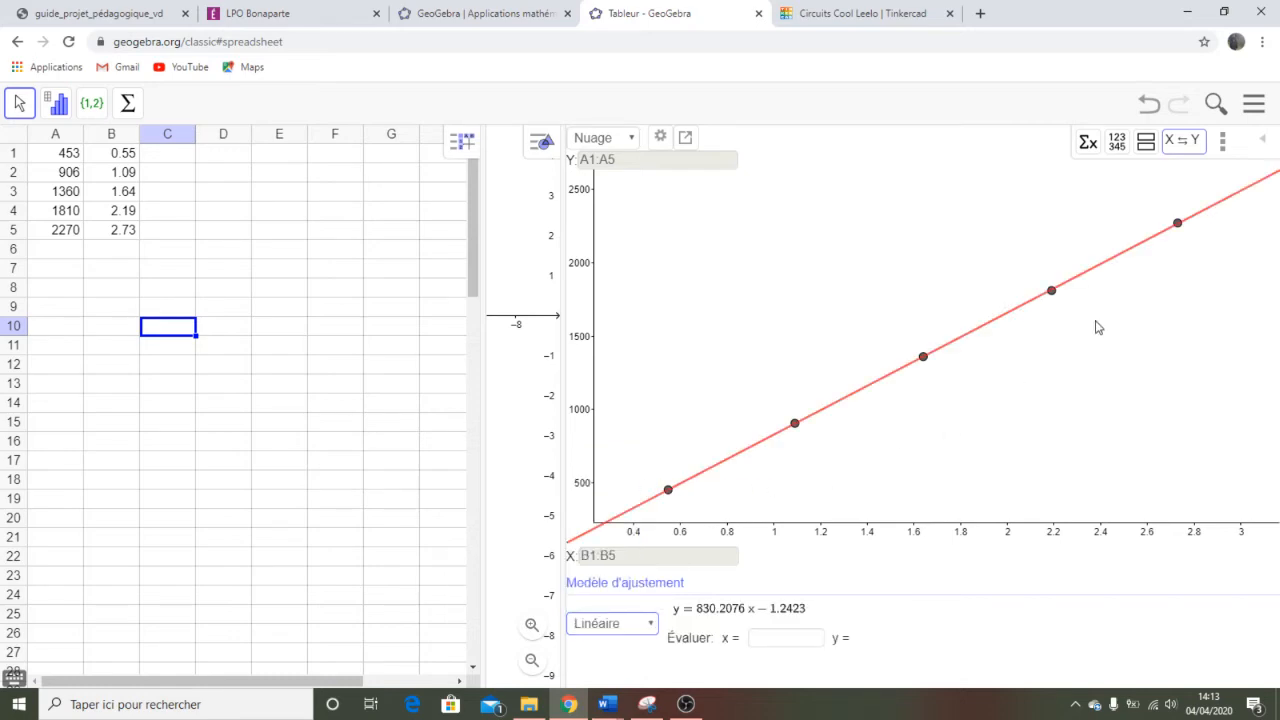
{"action": "left_click", "coordinate": [822, 604]}
Step: Switch to the Tinkercad circuit and turn off the power supply while the simulation keeps running
{"action": "left_click", "coordinate": [866, 13]}
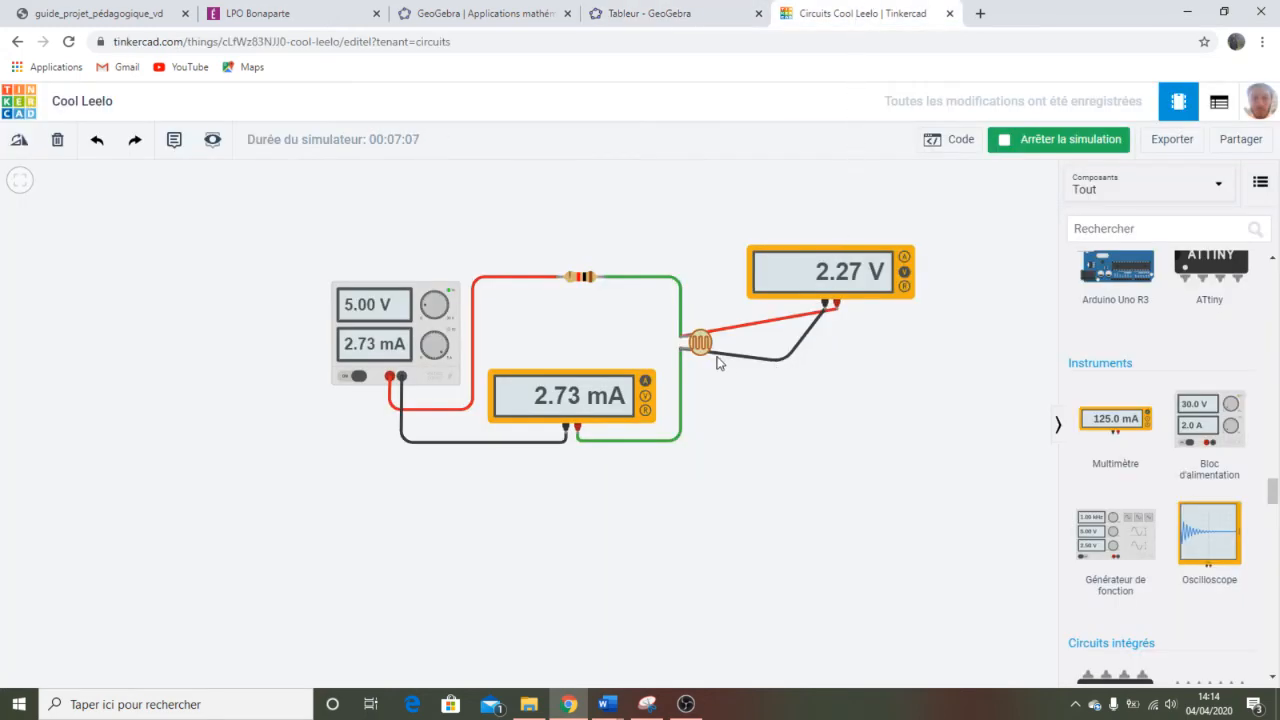
{"action": "left_click", "coordinate": [701, 343]}
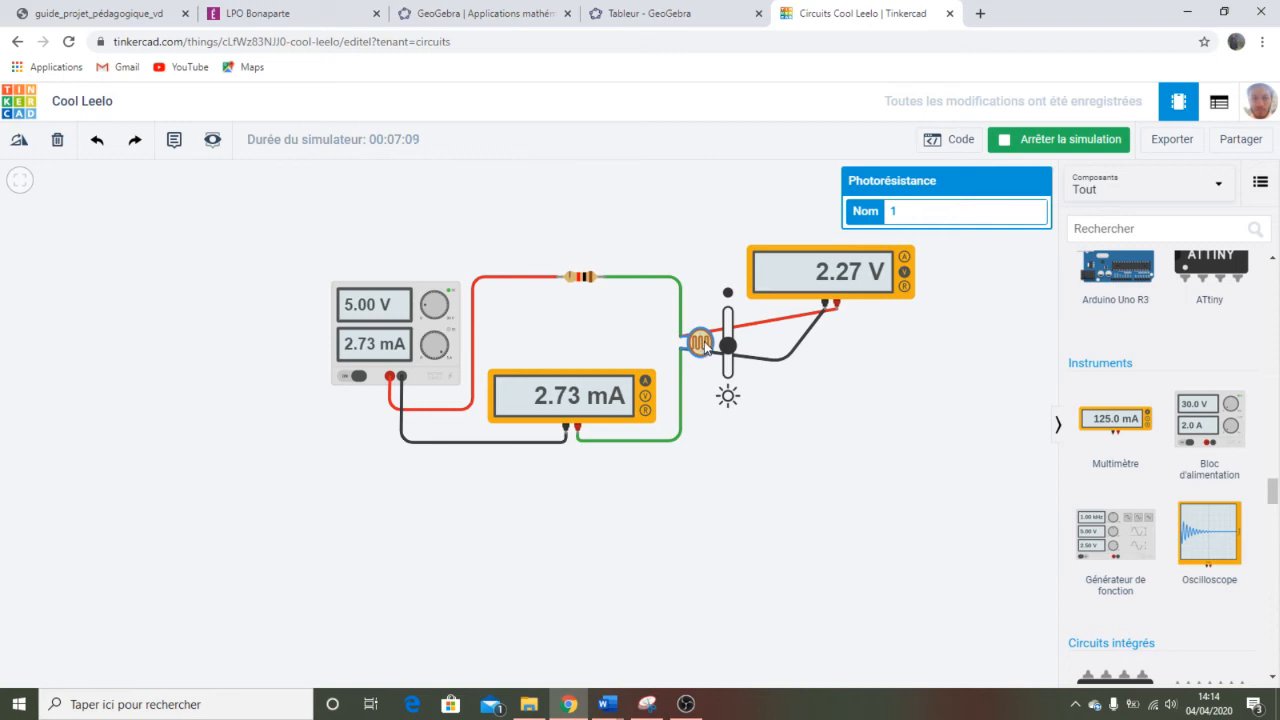
{"action": "left_click", "coordinate": [852, 410]}
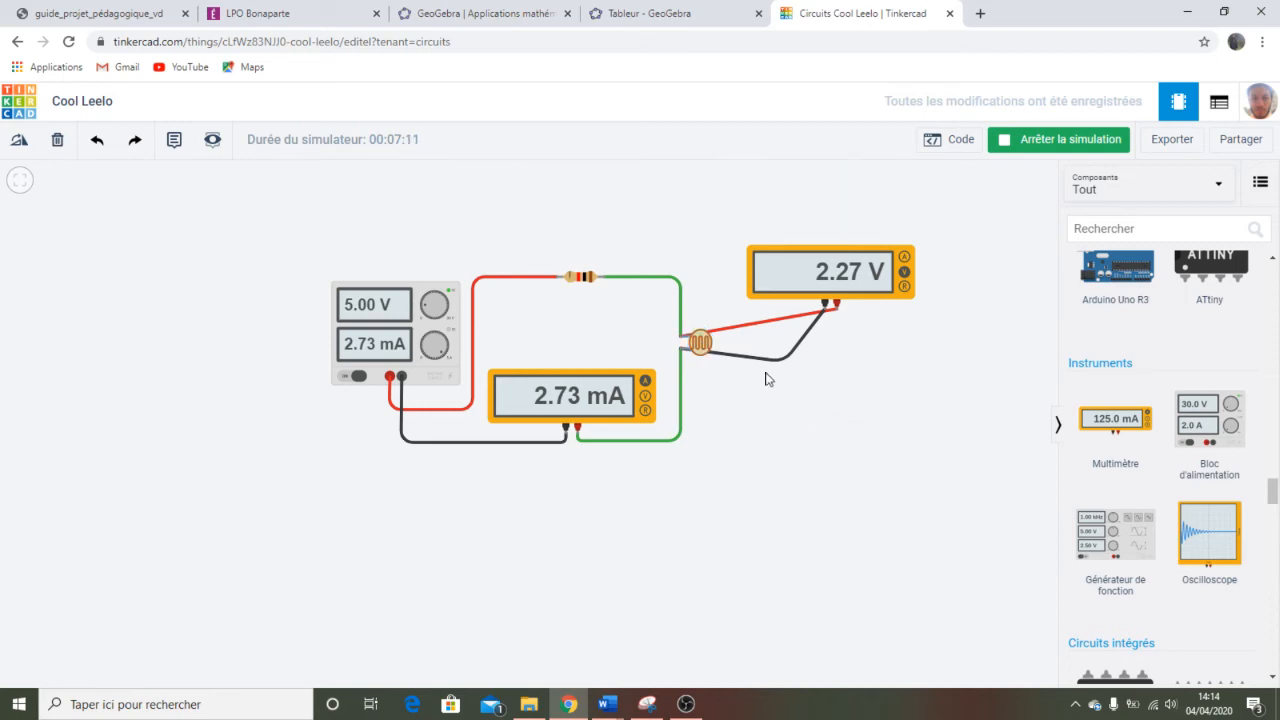
{"action": "left_click", "coordinate": [372, 330]}
{"action": "left_click", "coordinate": [357, 377]}
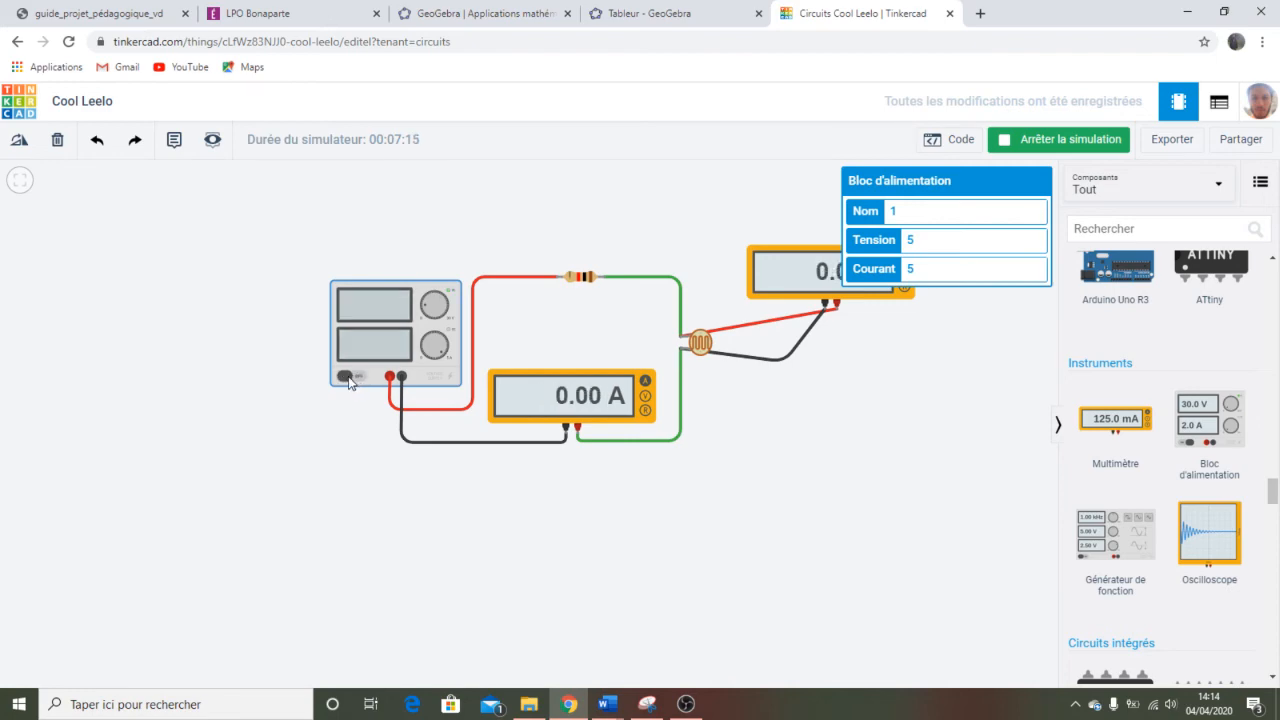
{"action": "left_click", "coordinate": [765, 434]}
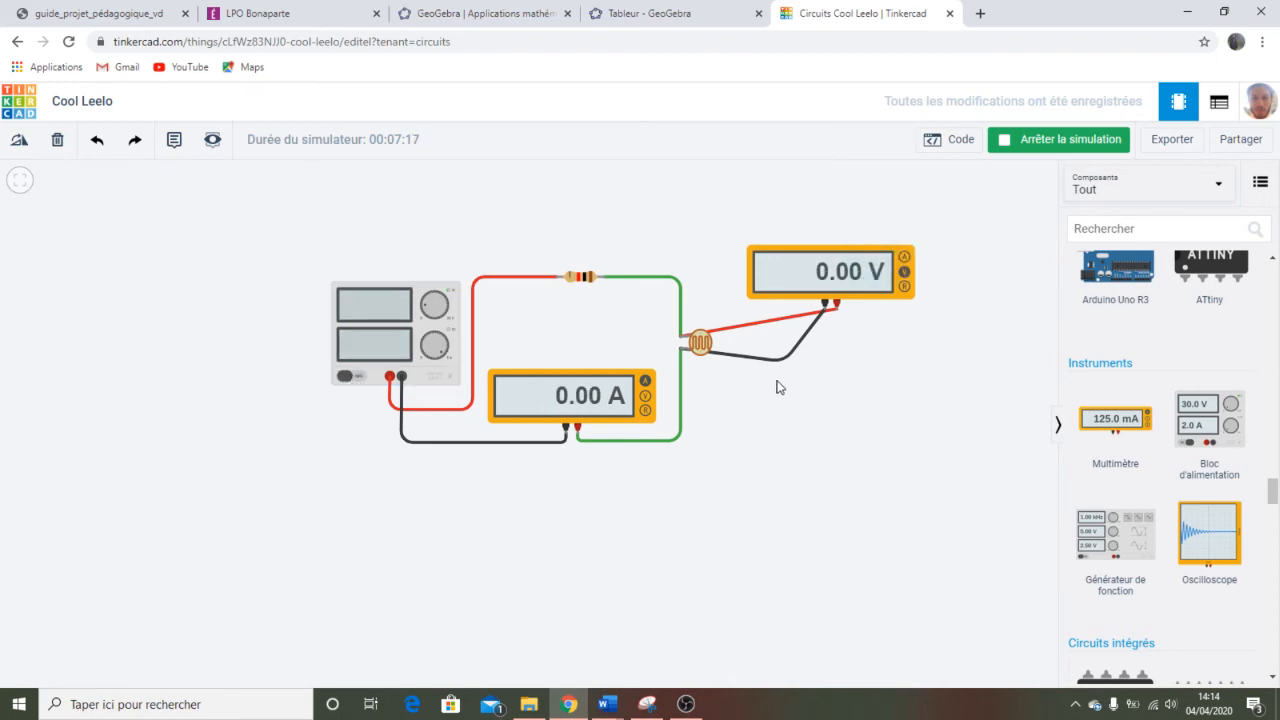
Step: Set the multimeter across the photoresistor to Résistance mode and compare its reading with the slope of the linear fit in GeoGebra
{"action": "left_click", "coordinate": [866, 262]}
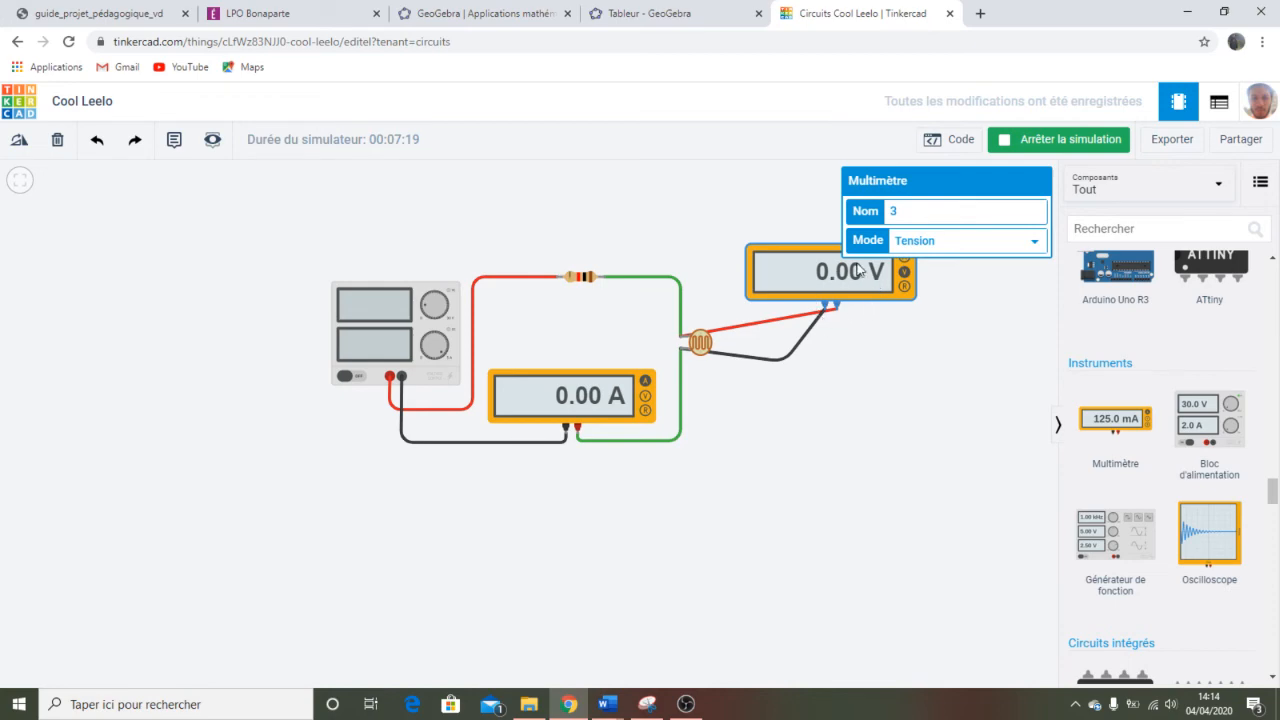
{"action": "left_click", "coordinate": [1006, 246]}
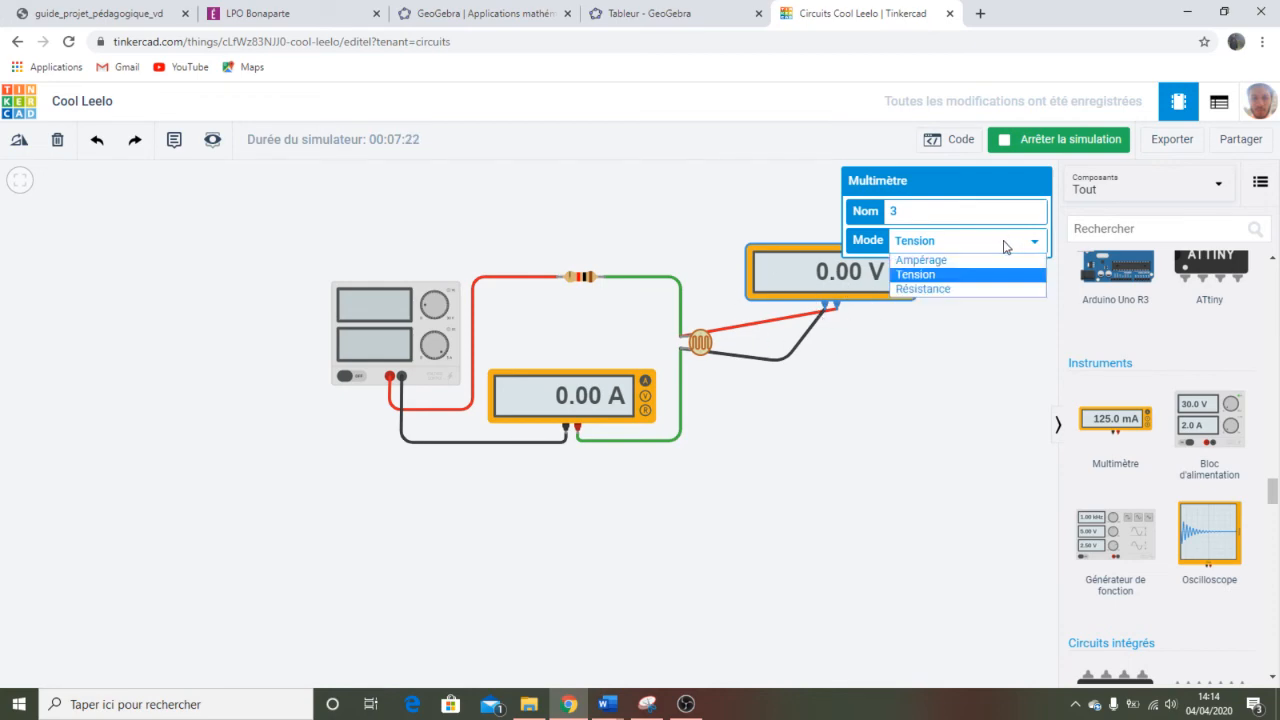
{"action": "left_click", "coordinate": [957, 291]}
{"action": "left_click", "coordinate": [957, 377]}
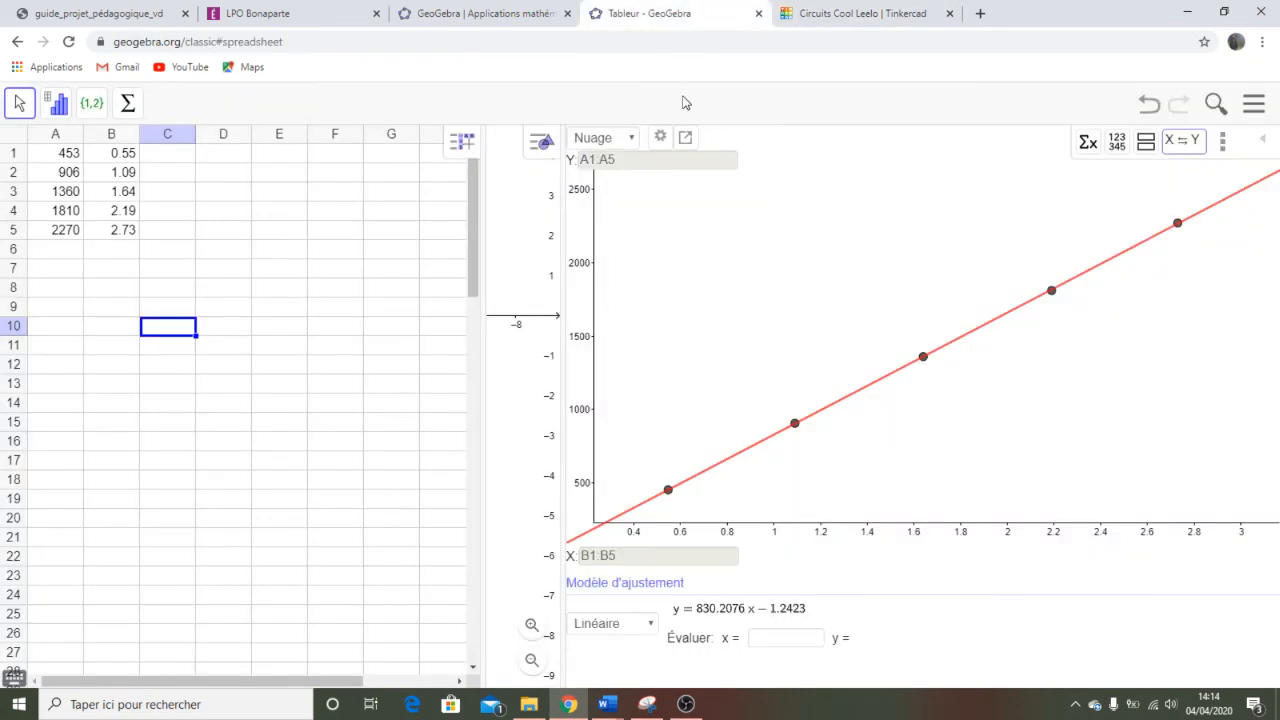
{"action": "left_click", "coordinate": [650, 13]}
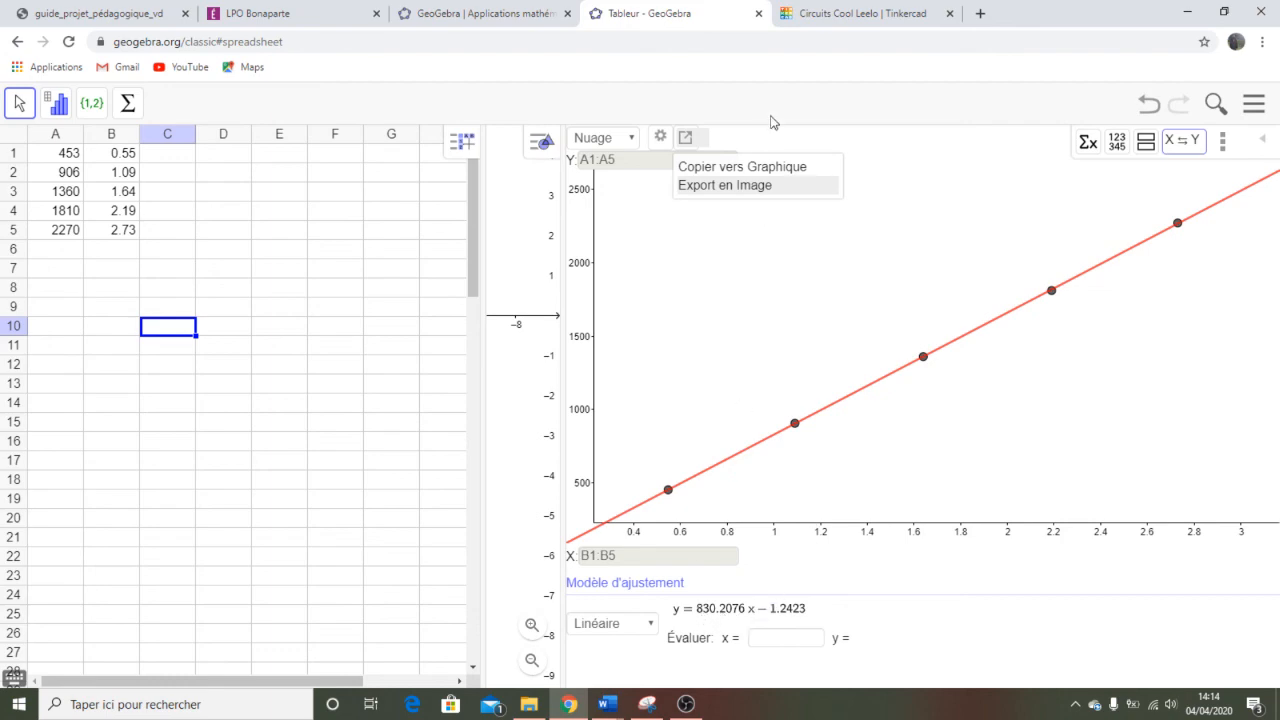
{"action": "left_click", "coordinate": [800, 12]}
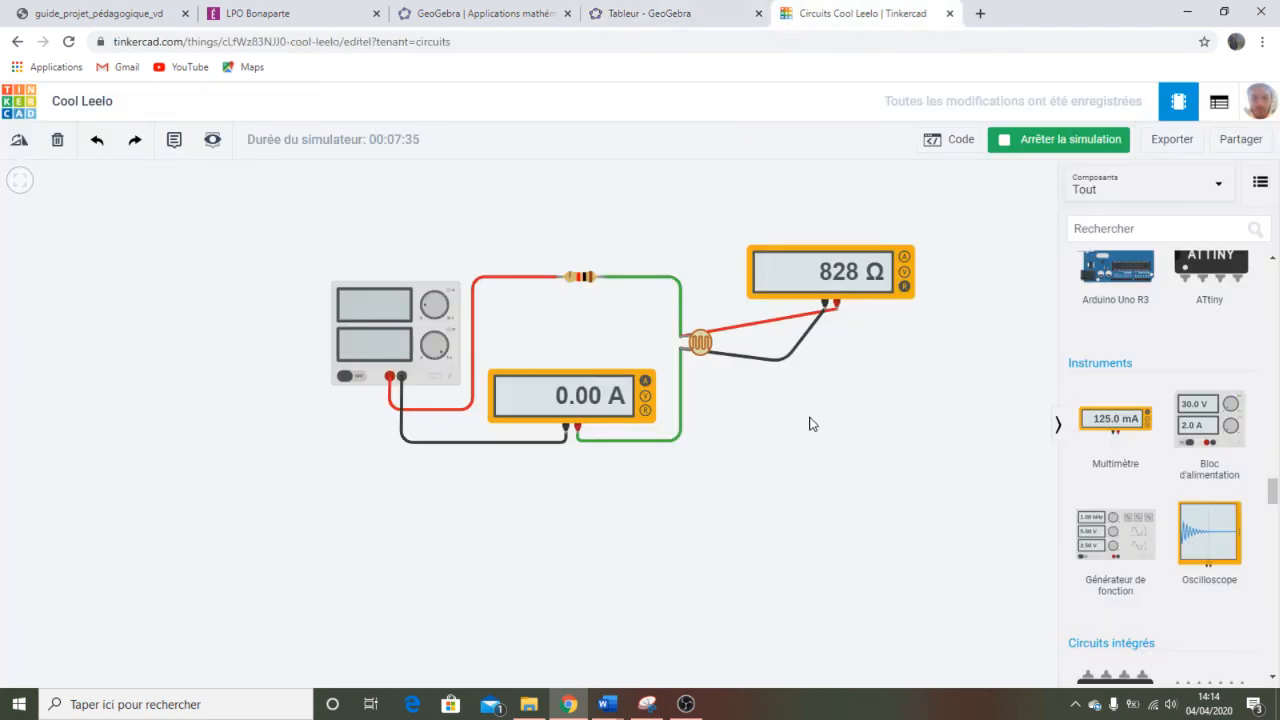